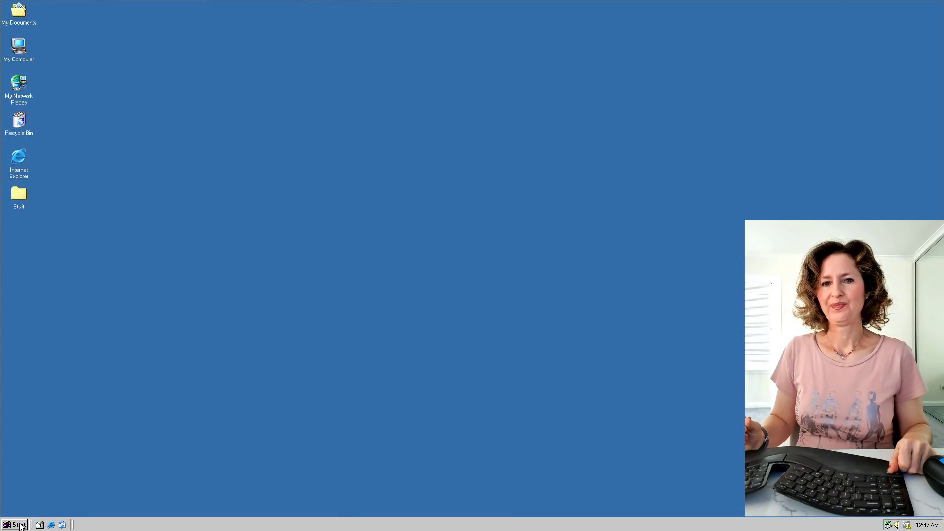
# Step: Open Notepad on the Windows 2000 desktop and move its window slightly
pyautogui.click(17, 525)
pyautogui.moveTo(71, 411)
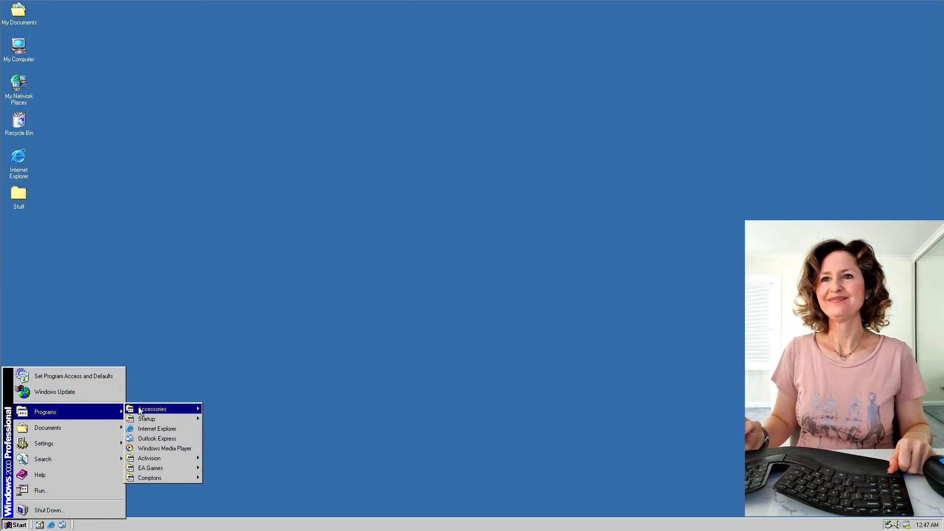
pyautogui.moveTo(139, 412)
pyautogui.click(235, 372)
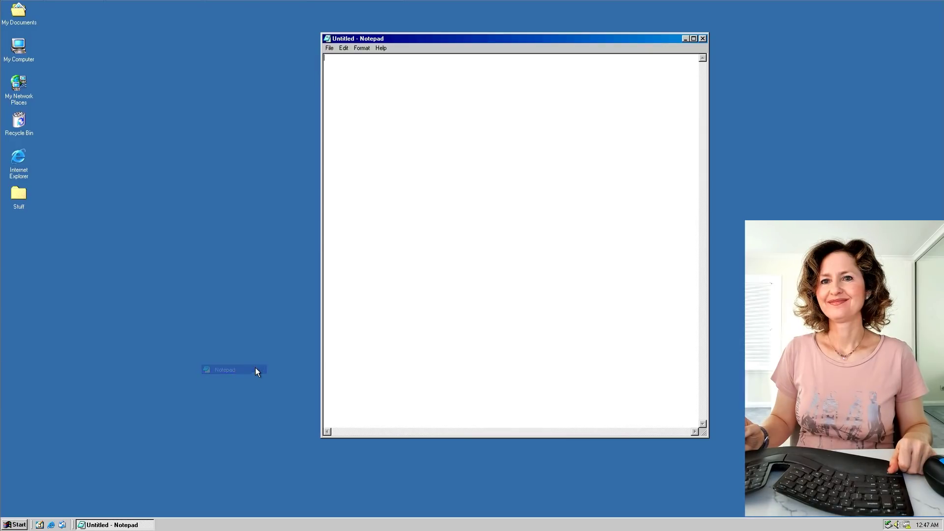
pyautogui.moveTo(418, 38); pyautogui.dragTo(357, 30)
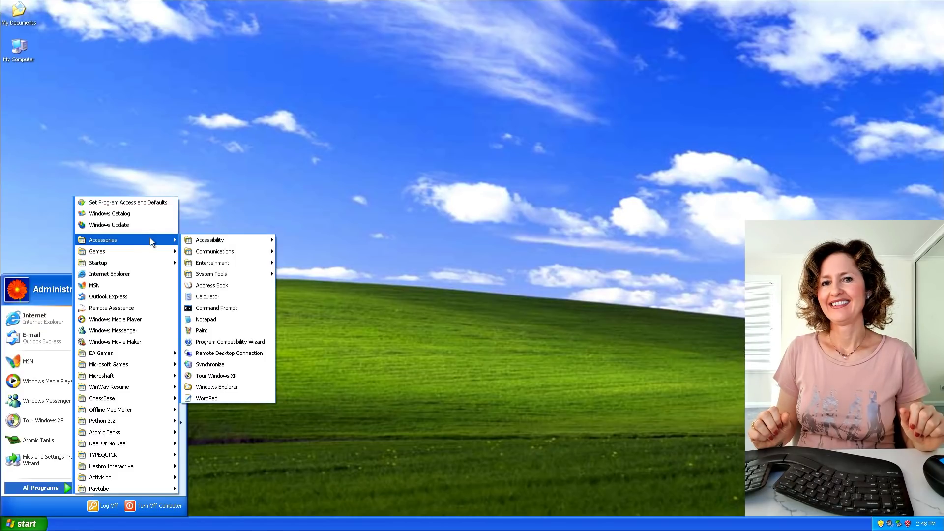
# Step: Switch to the Windows XP desktop, open Notepad and move its window up
pyautogui.click(219, 319)
pyautogui.moveTo(314, 72); pyautogui.dragTo(310, 28)
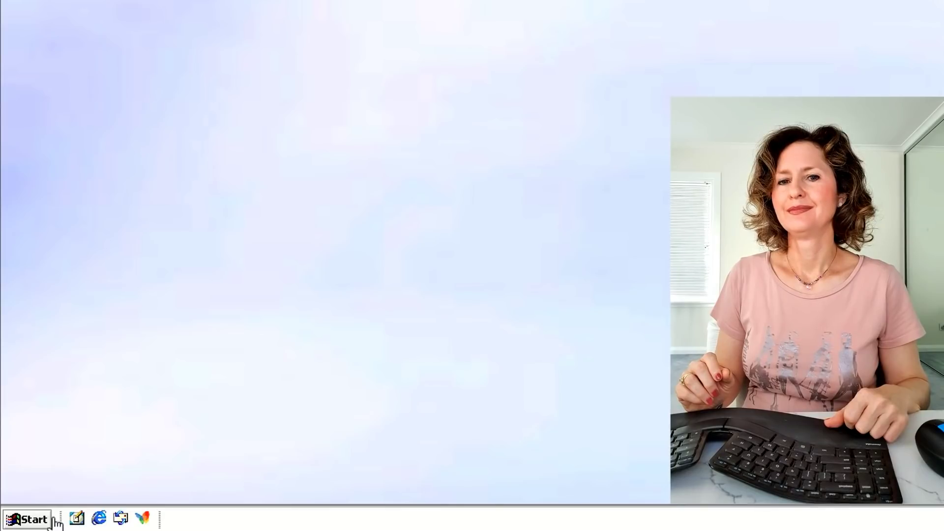
# Step: Open the Start menus of Windows Whistler, Windows 2000 and Windows XP in turn to compare their designs
pyautogui.click(17, 525)
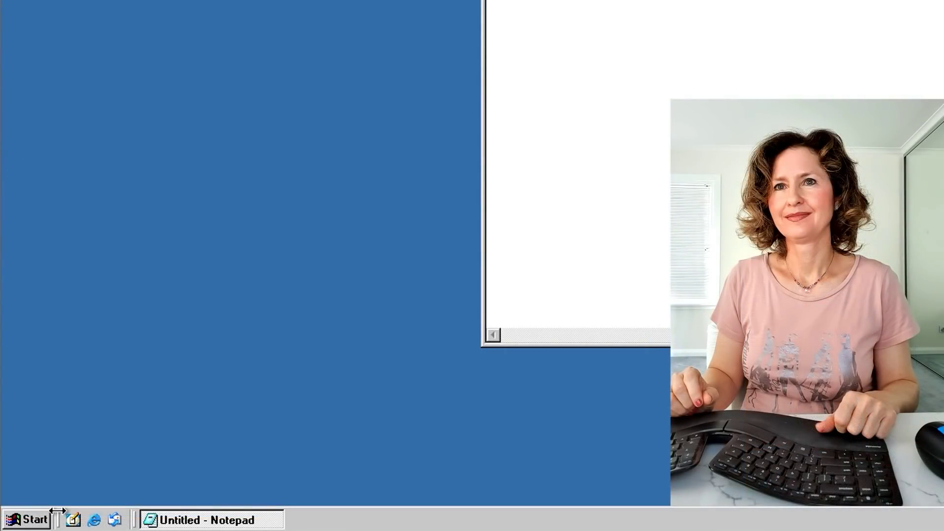
pyautogui.click(39, 519)
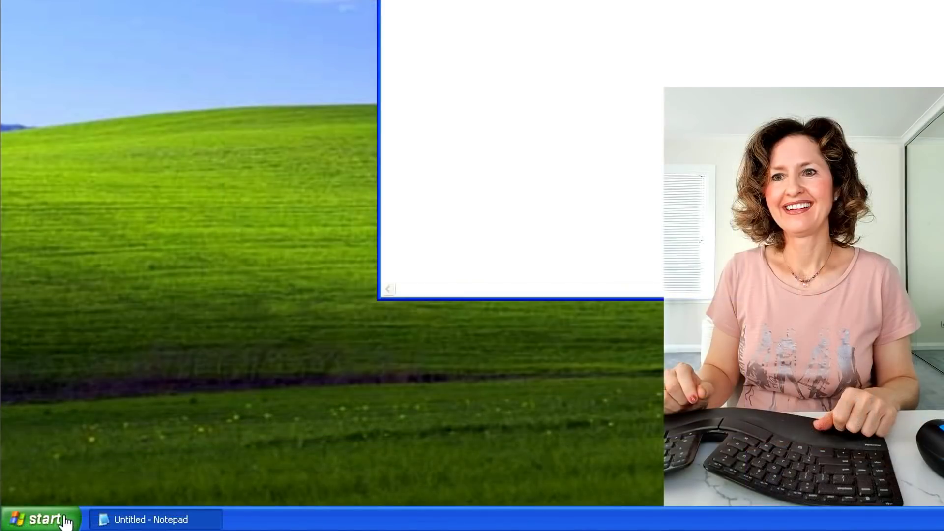
pyautogui.click(66, 520)
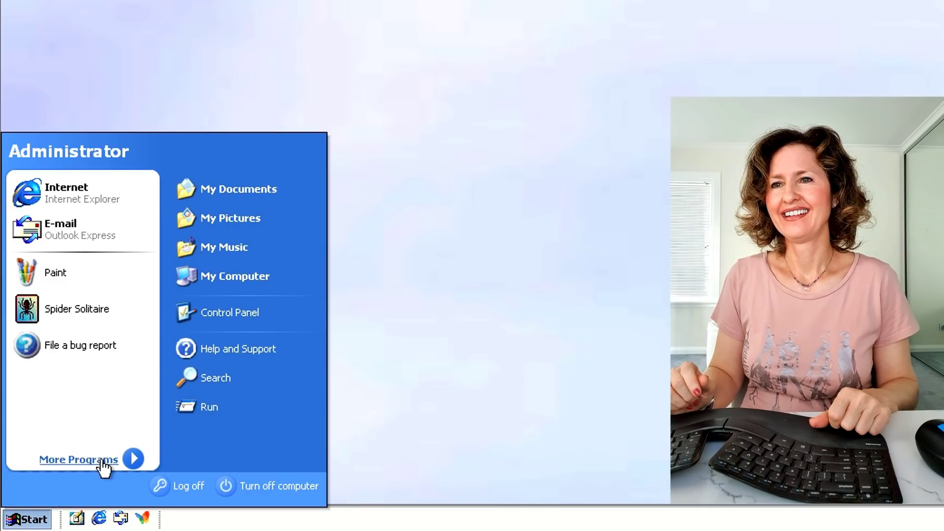
# Step: Open Paint on the Windows Whistler desktop, widen its window and move it toward the upper left
pyautogui.moveTo(101, 459)
pyautogui.moveTo(226, 372)
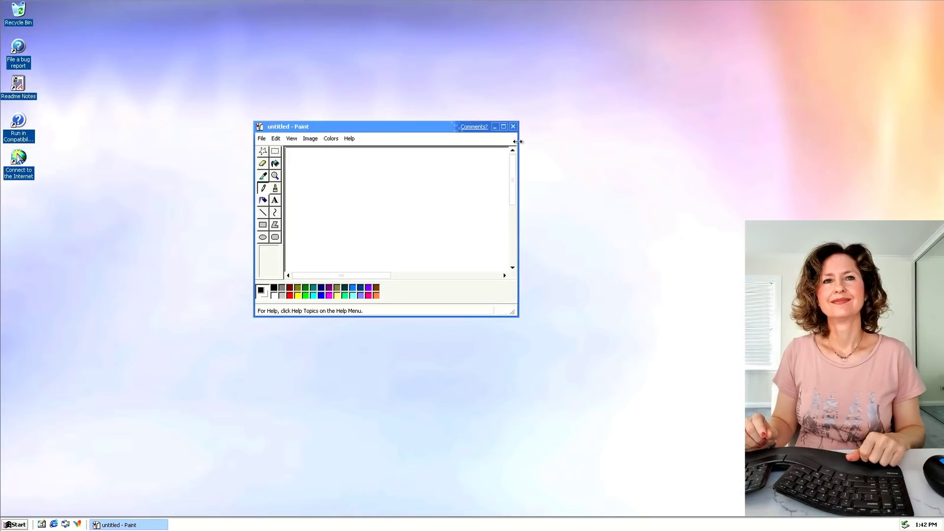
pyautogui.moveTo(518, 141); pyautogui.dragTo(571, 146)
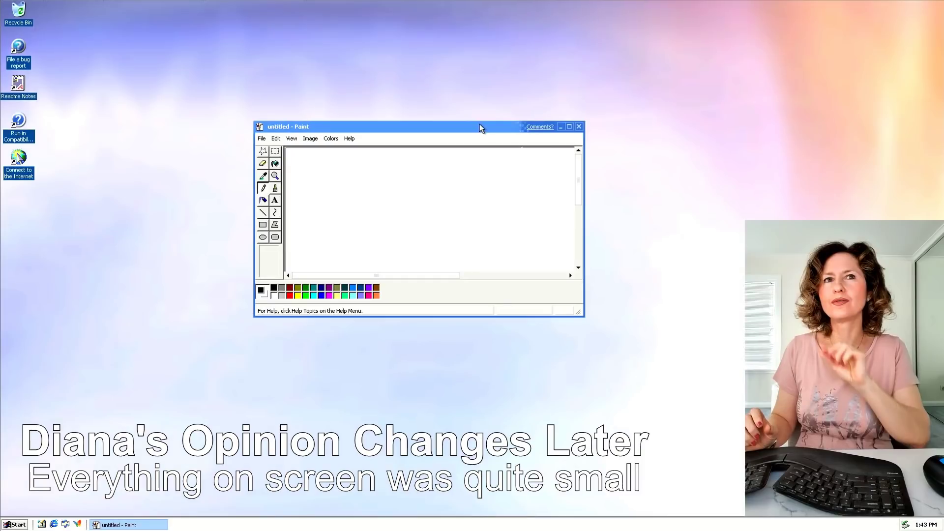
pyautogui.moveTo(480, 124); pyautogui.dragTo(440, 106)
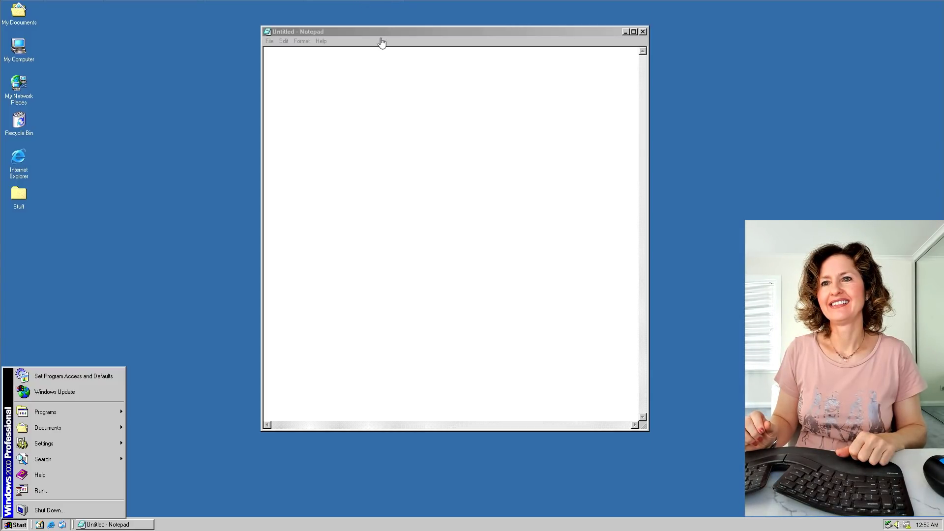
# Step: Compare the window title bars by activating Notepad in Windows 2000 and Windows XP and moving the Paint window in Whistler
pyautogui.click(391, 32)
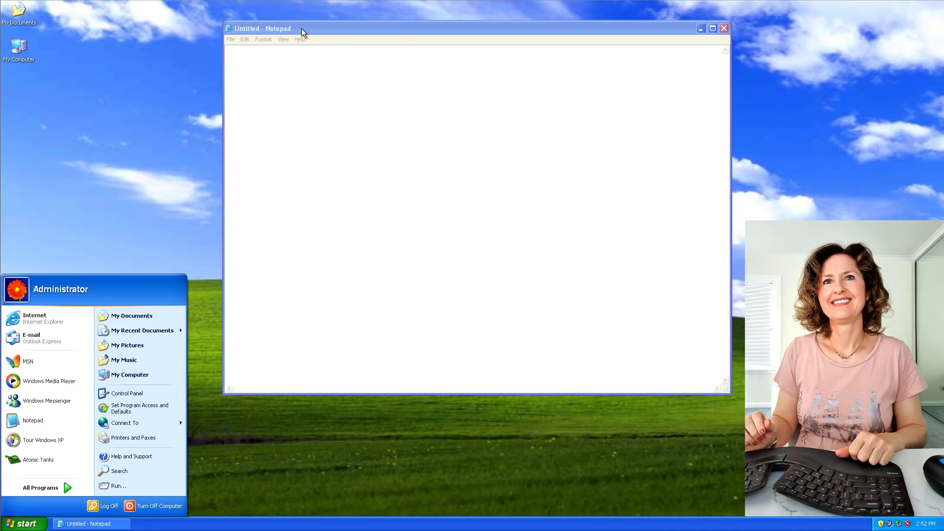
pyautogui.click(328, 31)
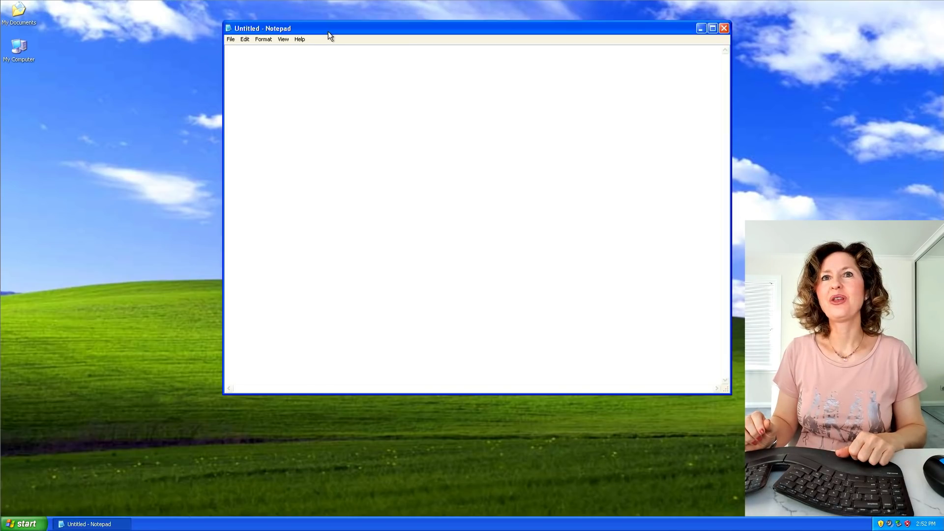
pyautogui.moveTo(328, 32); pyautogui.dragTo(323, 35)
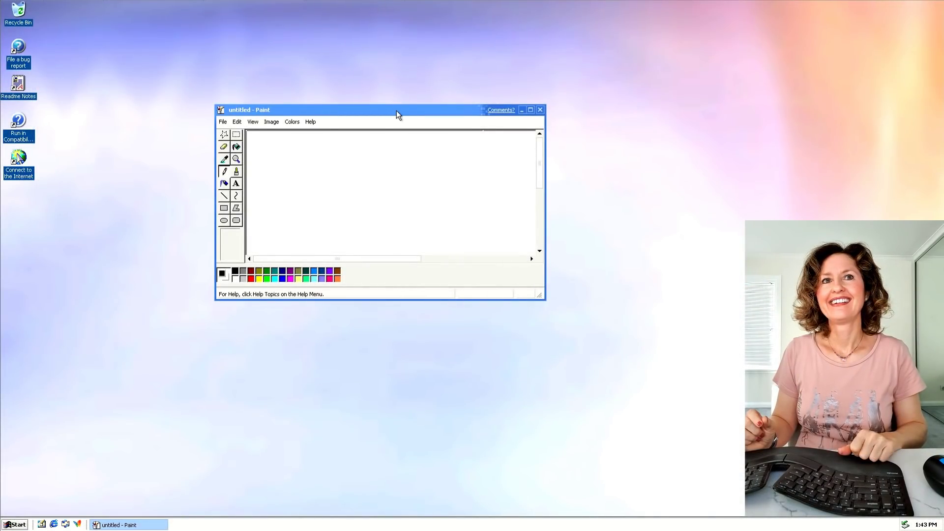
pyautogui.moveTo(397, 113); pyautogui.dragTo(381, 118)
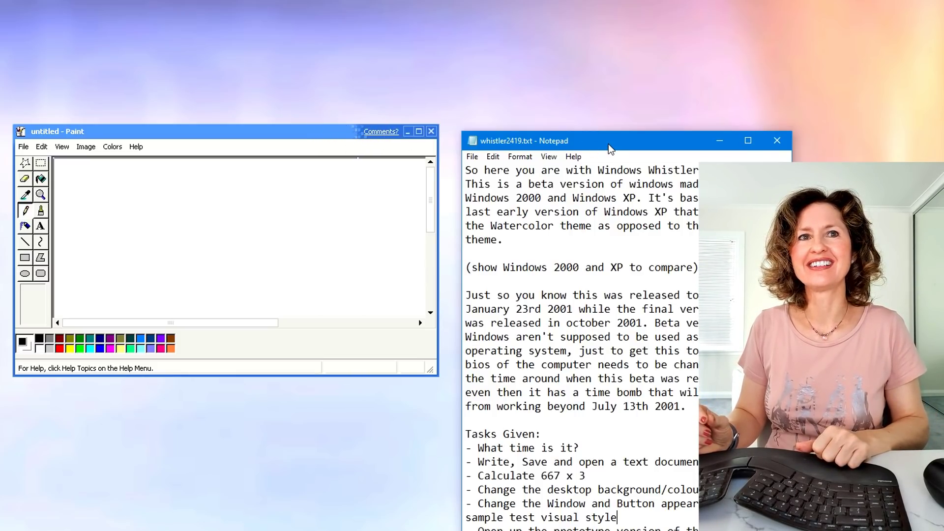
# Step: Move the whistler2419.txt notes window off the screen and reposition the Paint window on the Whistler desktop
pyautogui.moveTo(611, 149); pyautogui.dragTo(603, 155)
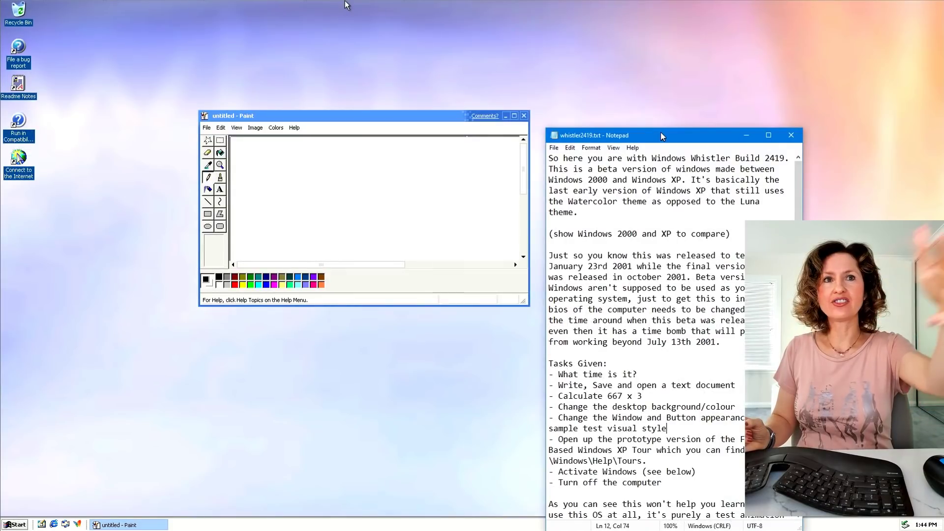
pyautogui.moveTo(661, 135)
pyautogui.mouseDown()
pyautogui.moveTo(231, 152)
pyautogui.moveTo(0, 145)
pyautogui.mouseUp()
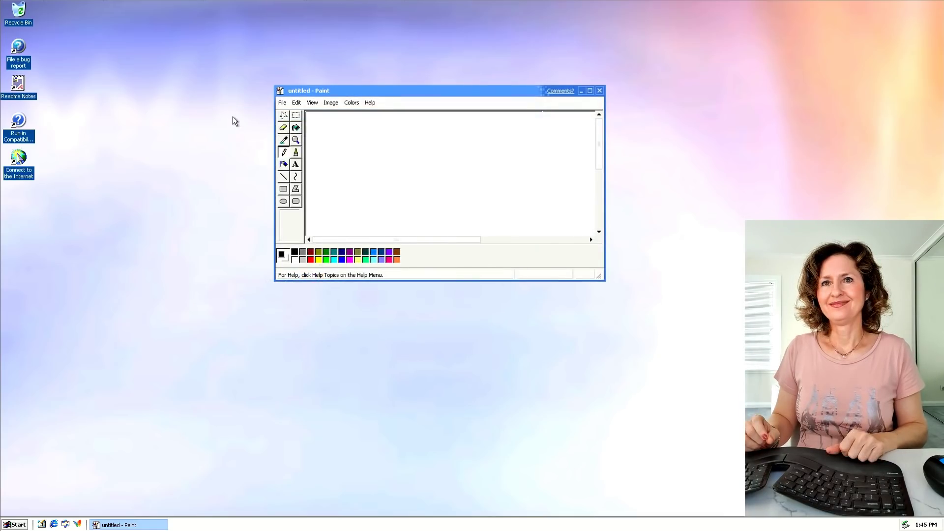
pyautogui.click(284, 154)
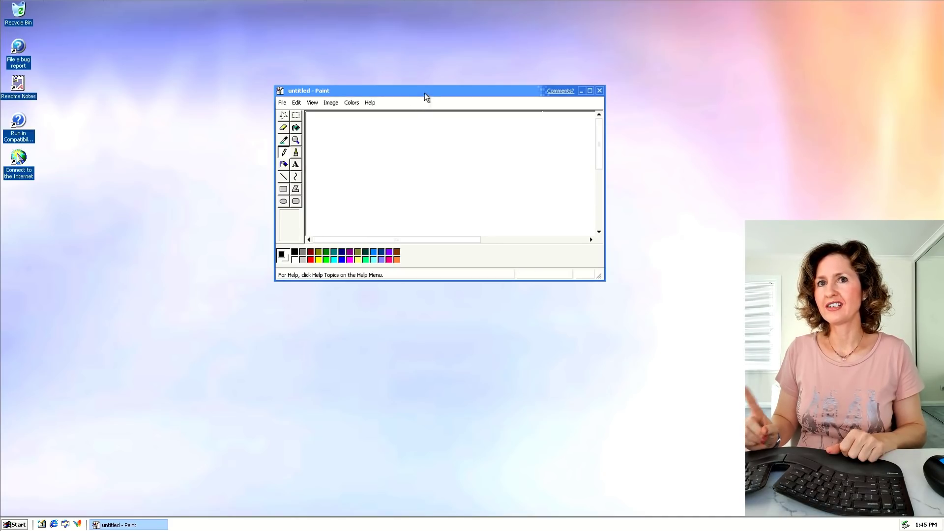
pyautogui.moveTo(425, 93)
pyautogui.mouseDown()
pyautogui.moveTo(399, 99)
pyautogui.moveTo(411, 110)
pyautogui.moveTo(382, 118)
pyautogui.mouseUp()
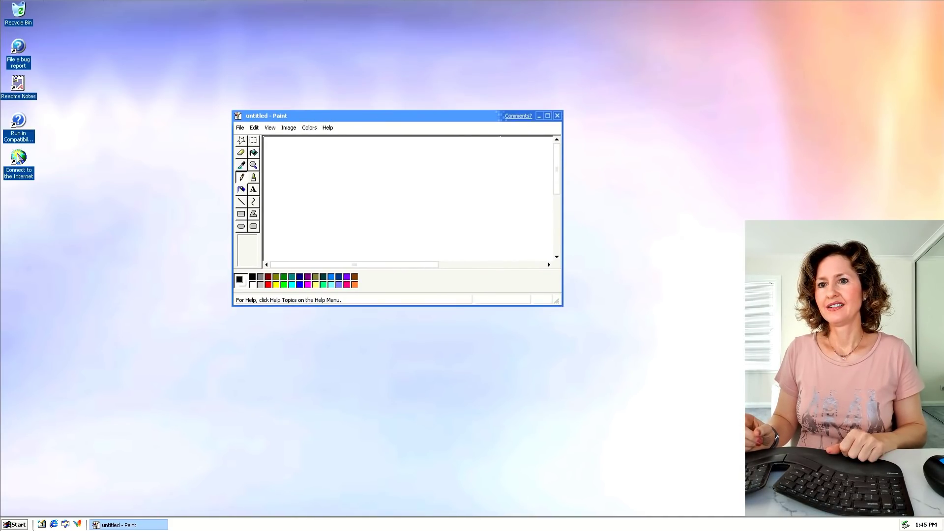
# Step: Display the system properties of My Computer in Whistler and move the Paint and System Properties windows to compare them
pyautogui.press('super')
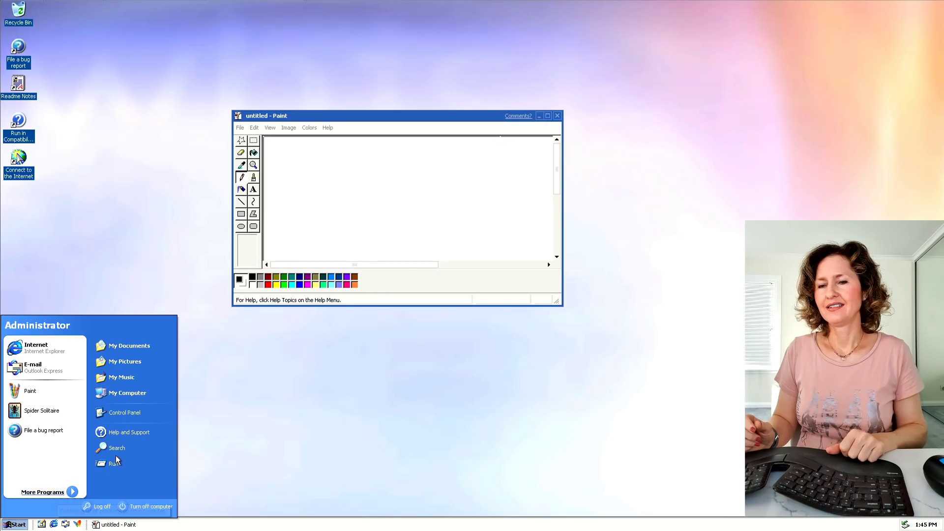
pyautogui.rightClick(127, 392)
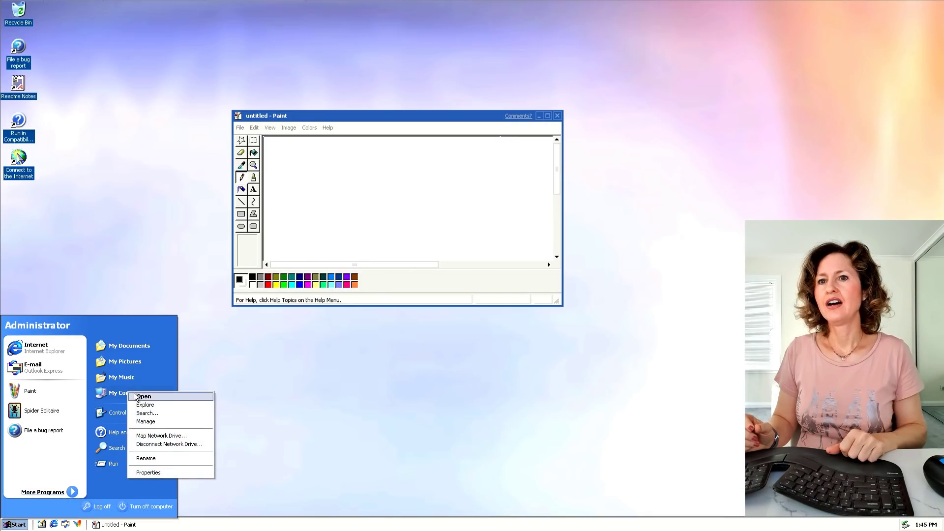
pyautogui.click(158, 471)
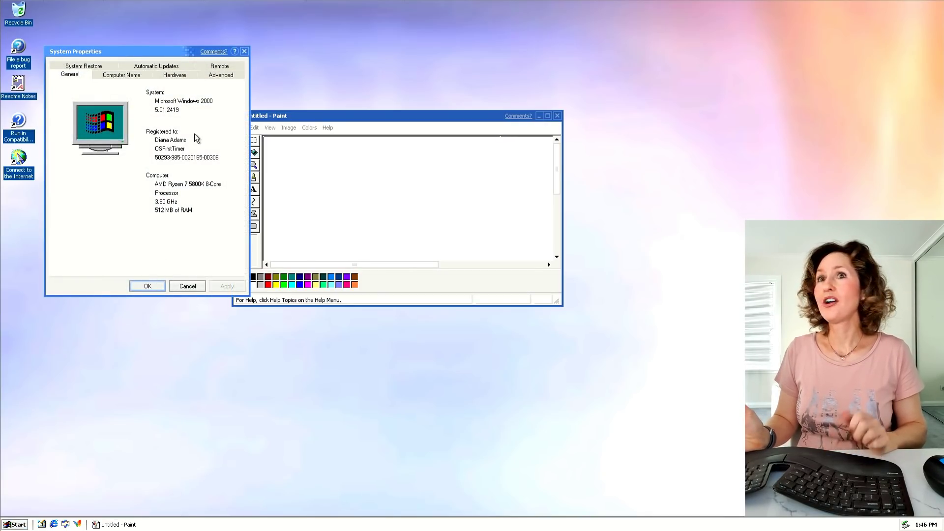
pyautogui.moveTo(329, 117); pyautogui.dragTo(380, 92)
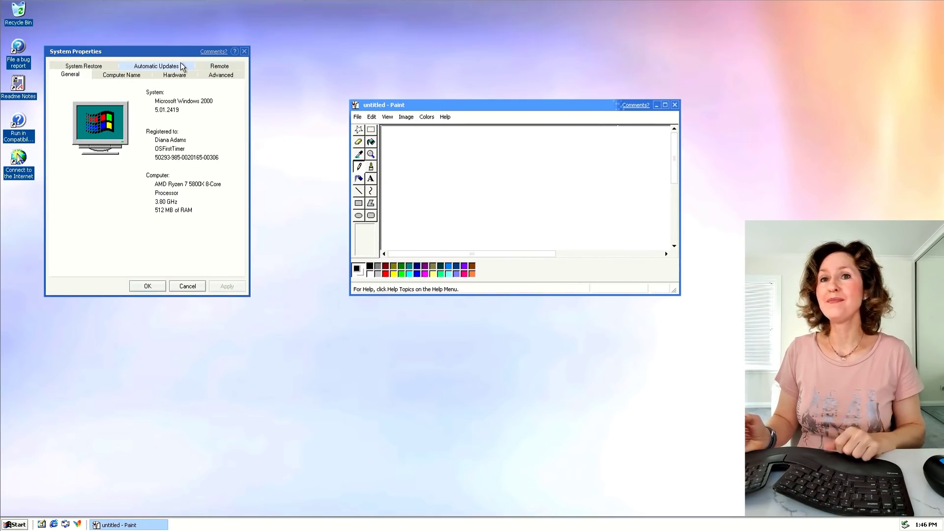
pyautogui.moveTo(171, 57); pyautogui.dragTo(225, 84)
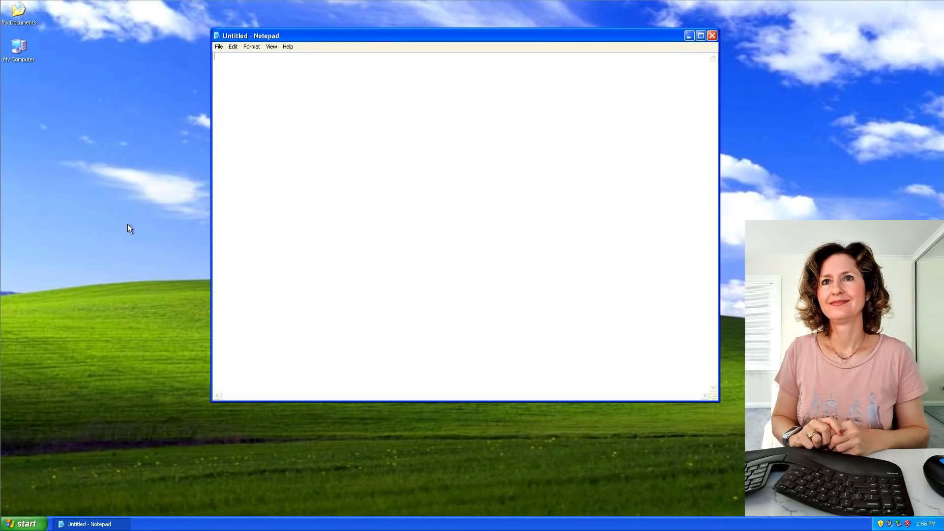
# Step: Apply the Silver color scheme in the Windows XP display properties and move the Notepad window
pyautogui.rightClick(170, 120)
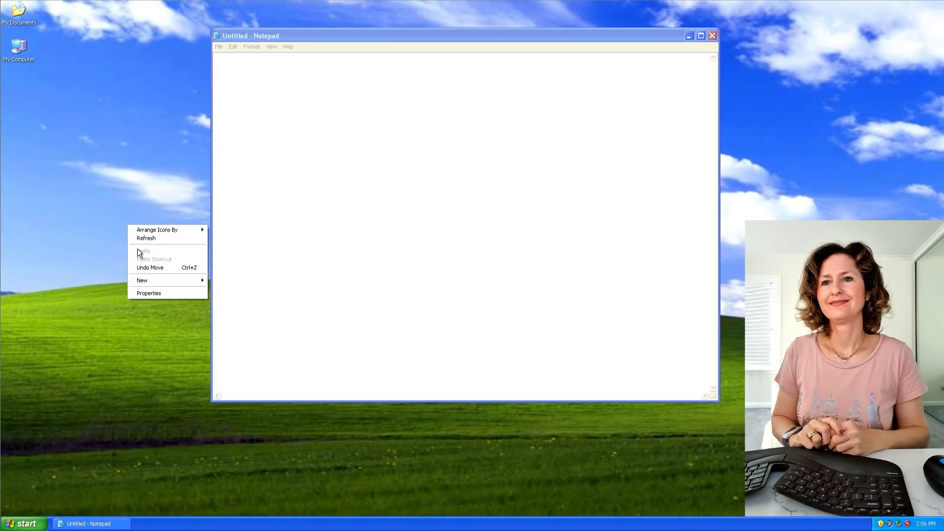
pyautogui.click(167, 296)
pyautogui.click(186, 121)
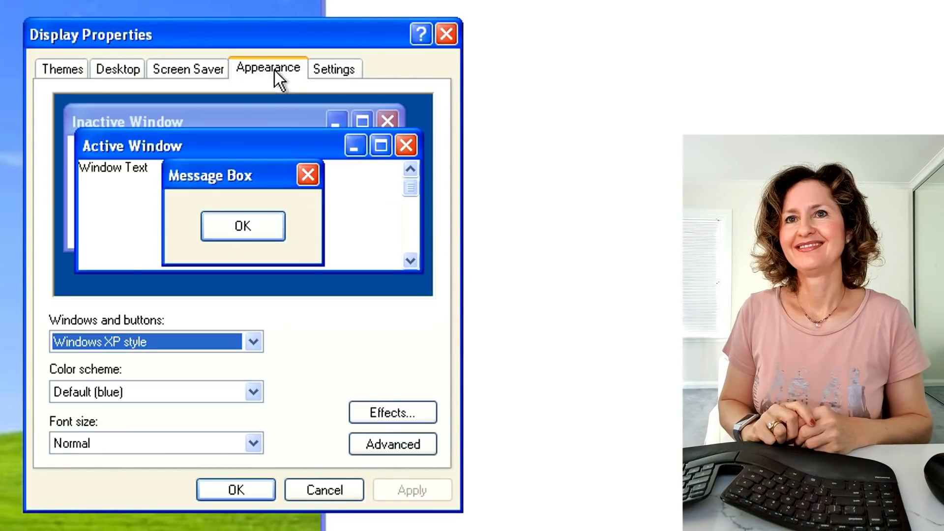
pyautogui.click(163, 387)
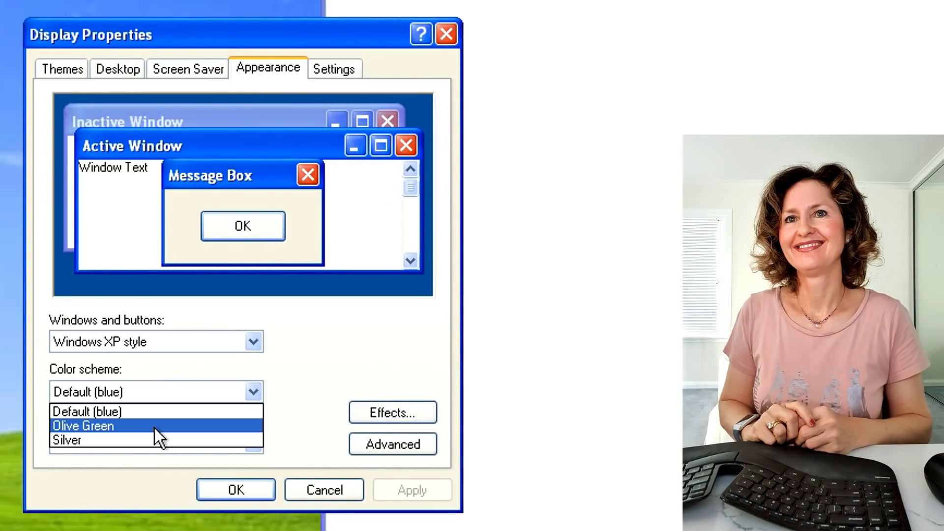
pyautogui.click(146, 442)
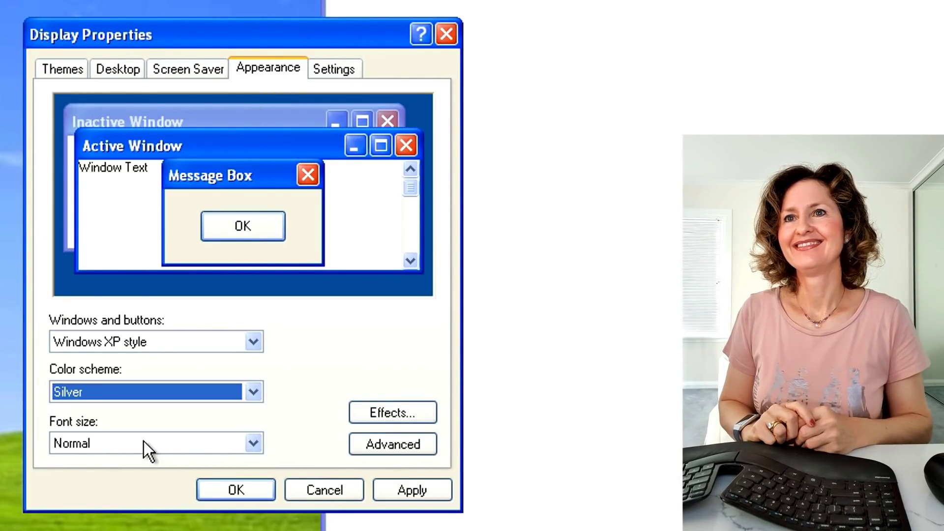
pyautogui.click(406, 490)
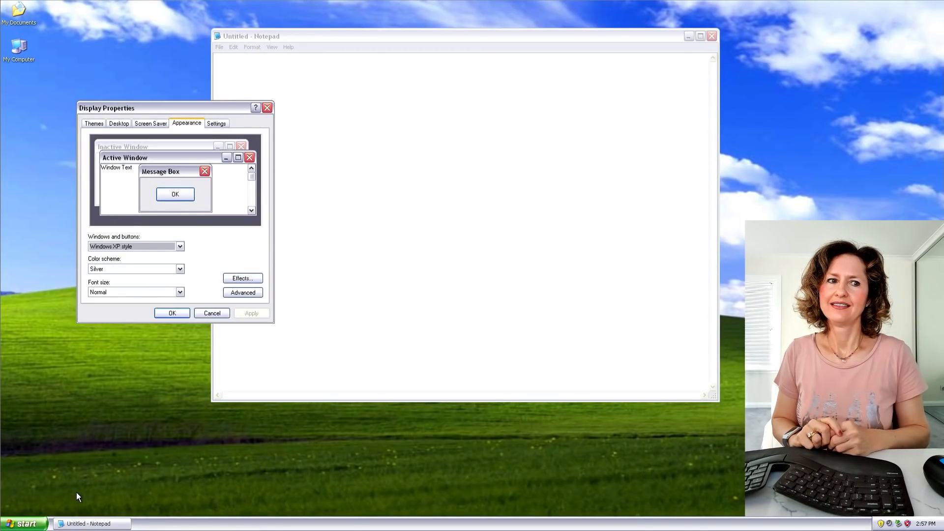
pyautogui.click(377, 39)
pyautogui.moveTo(444, 38); pyautogui.dragTo(502, 78)
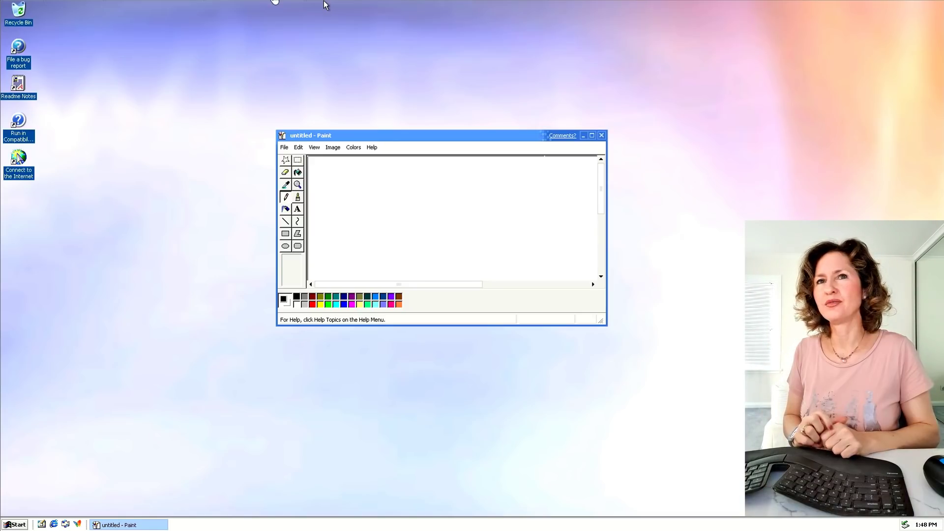
# Step: Move the Paint window around the Whistler desktop and close it
pyautogui.moveTo(368, 134); pyautogui.dragTo(415, 128)
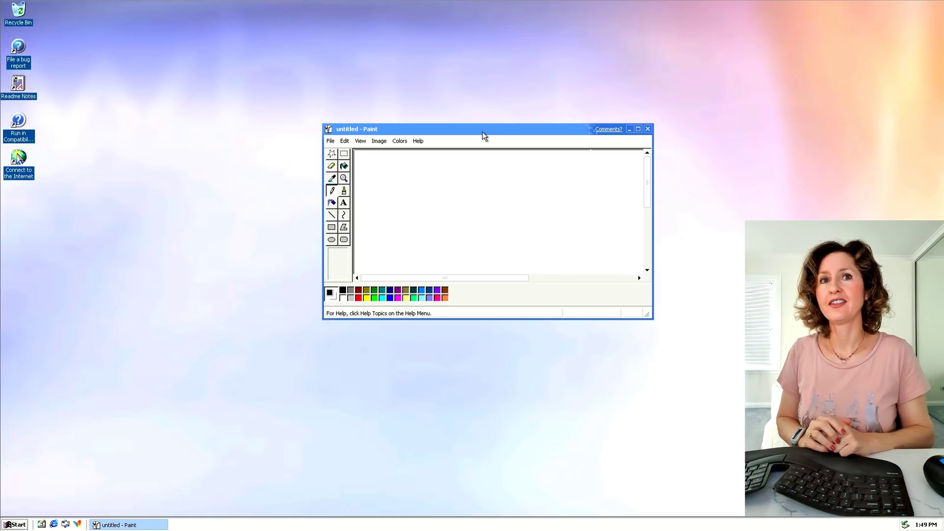
pyautogui.moveTo(481, 128); pyautogui.dragTo(494, 119)
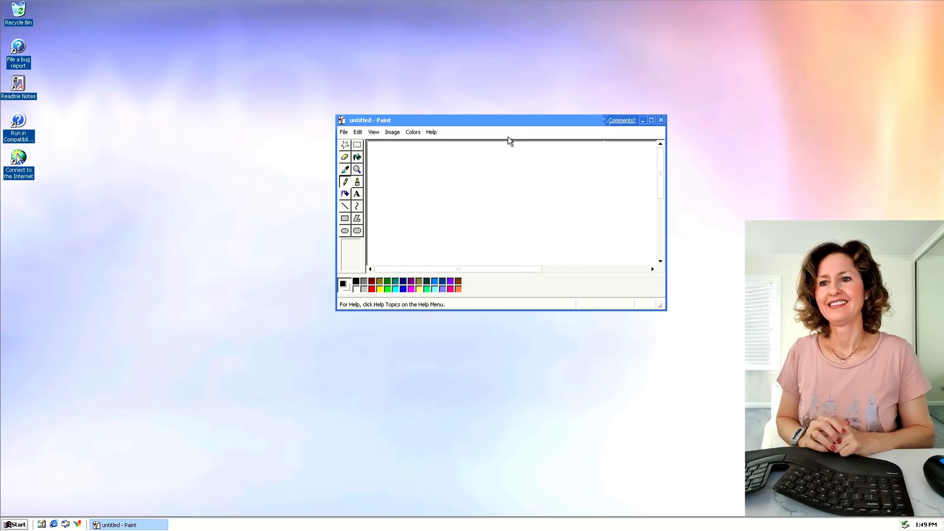
pyautogui.moveTo(504, 120)
pyautogui.mouseDown()
pyautogui.moveTo(464, 147)
pyautogui.moveTo(465, 158)
pyautogui.mouseUp()
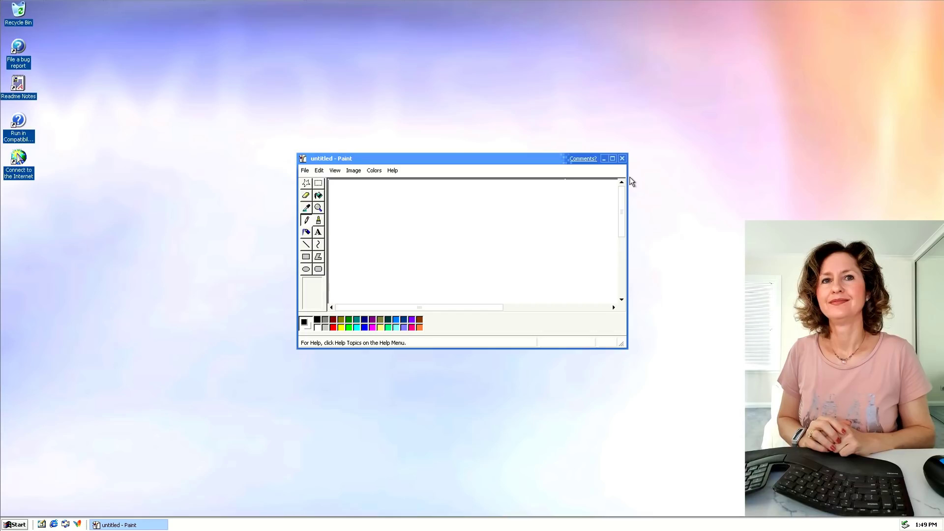
pyautogui.click(622, 158)
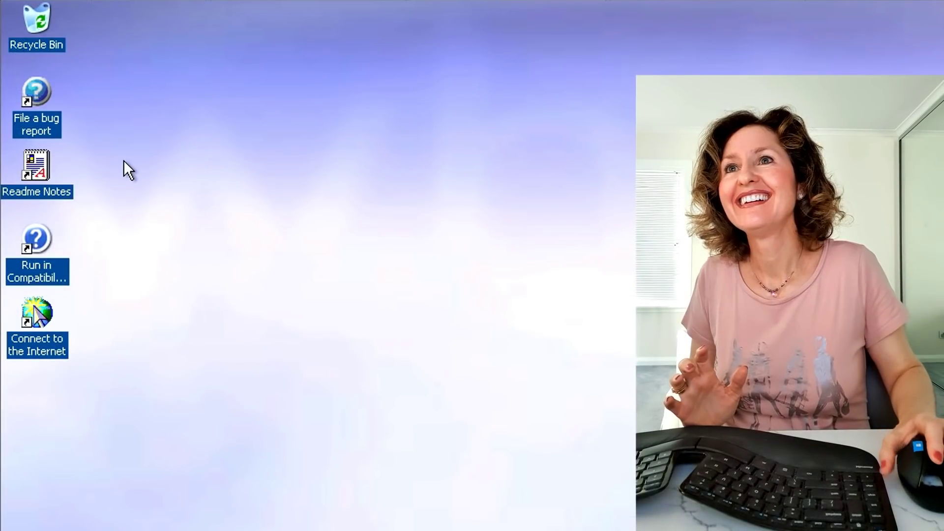
pyautogui.click(72, 1)
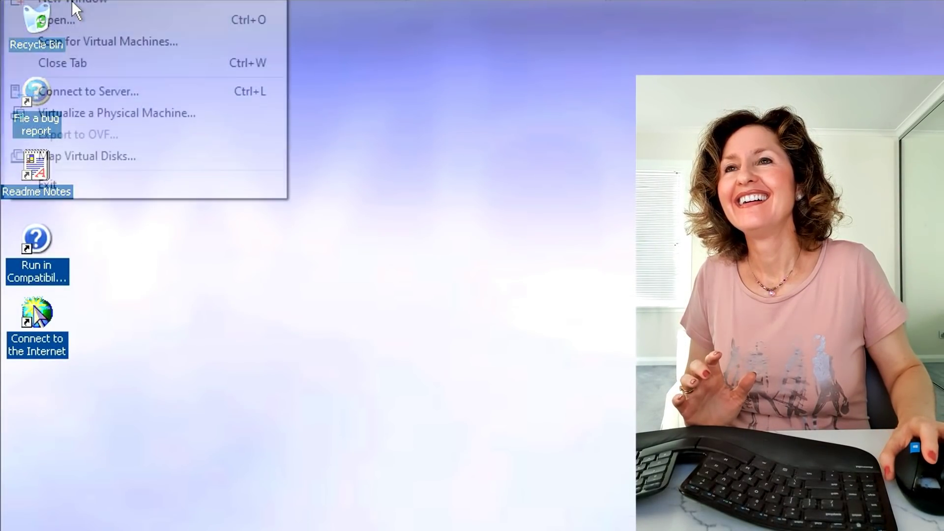
pyautogui.press('Escape')
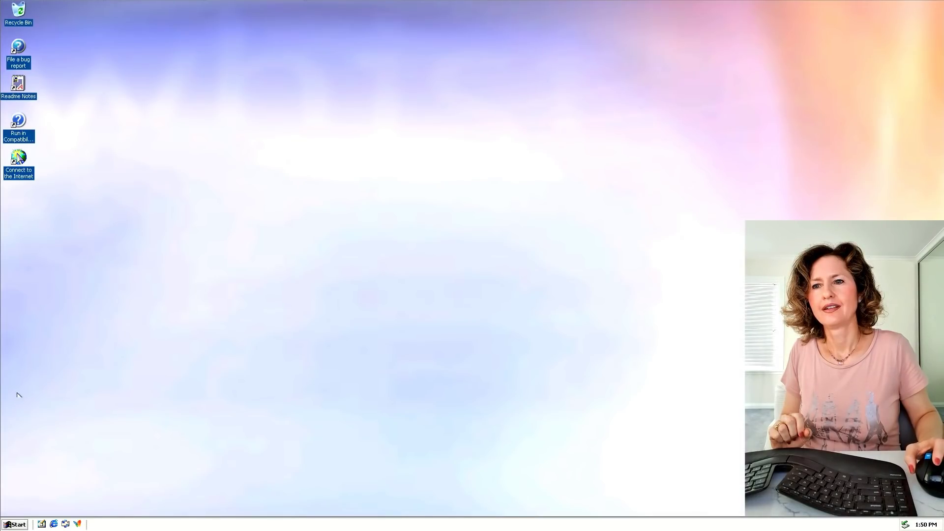
# Step: Open the My Documents folder, launch Notepad from the accessories and shift its window slightly on the desktop
pyautogui.click(23, 528)
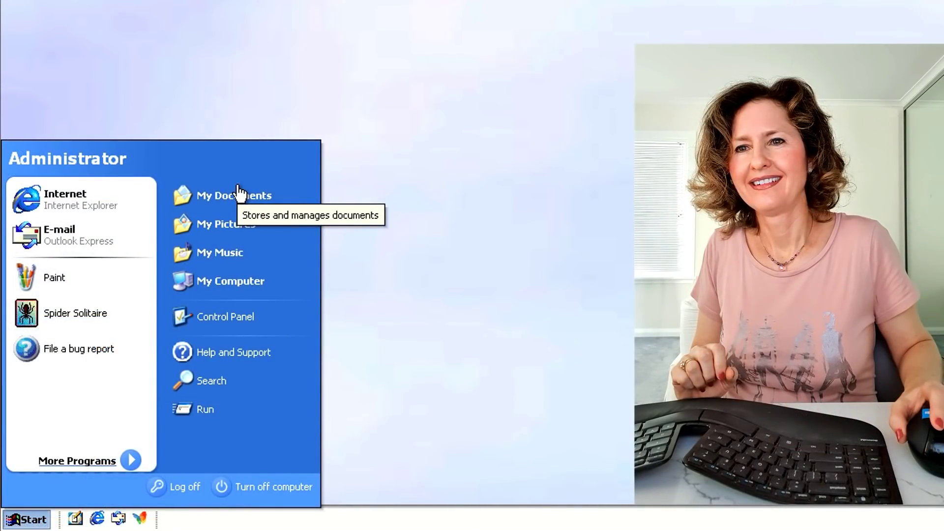
pyautogui.click(242, 196)
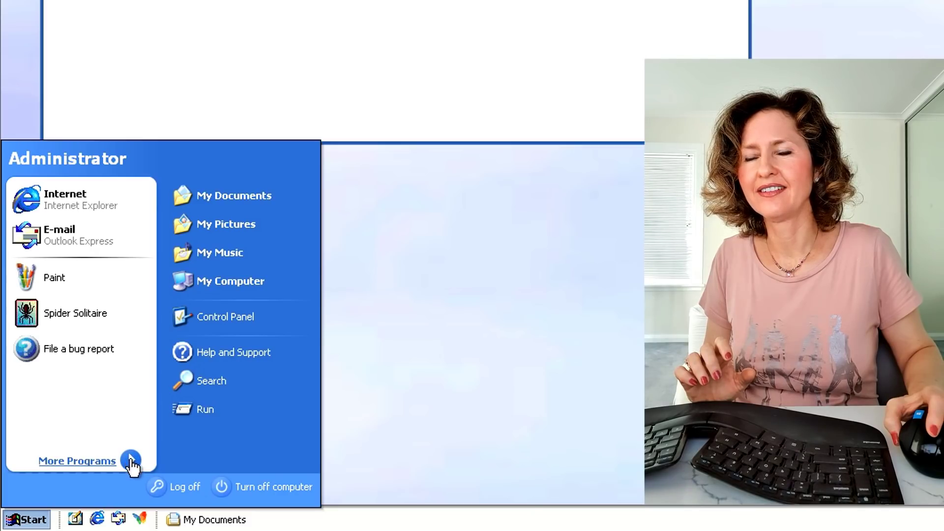
pyautogui.click(114, 460)
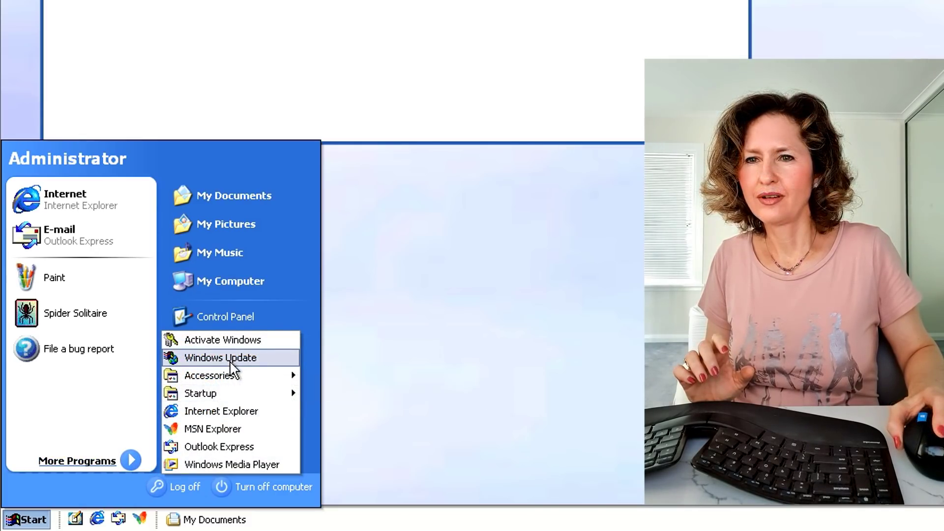
pyautogui.moveTo(226, 374)
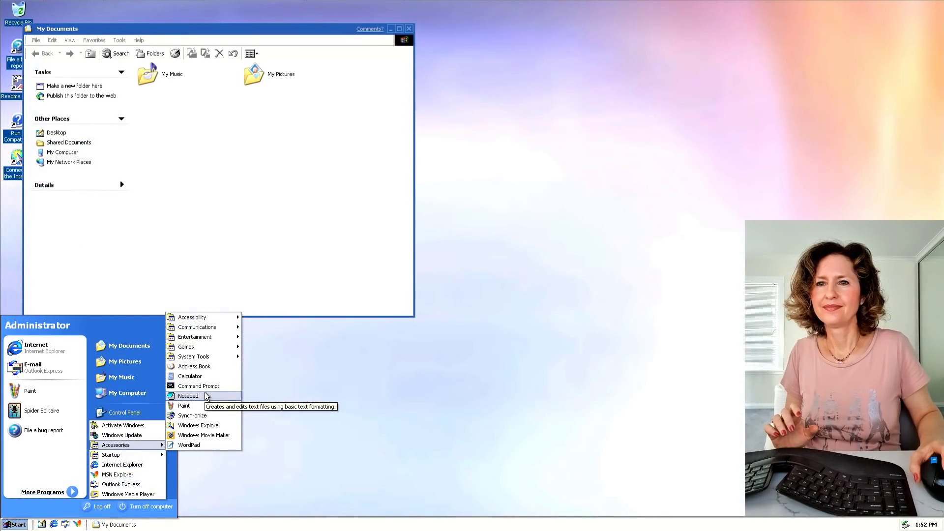
pyautogui.click(372, 287)
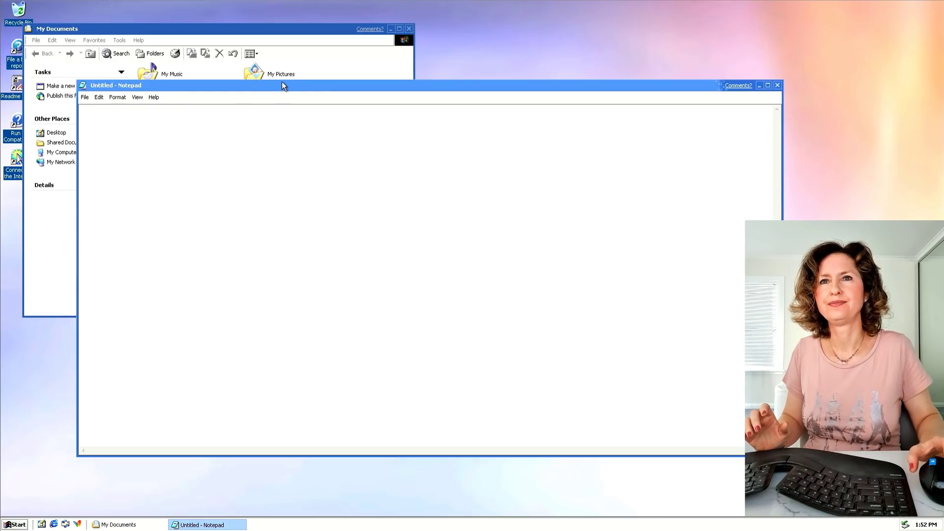
pyautogui.moveTo(284, 86)
pyautogui.mouseDown()
pyautogui.moveTo(280, 114)
pyautogui.moveTo(292, 95)
pyautogui.mouseUp()
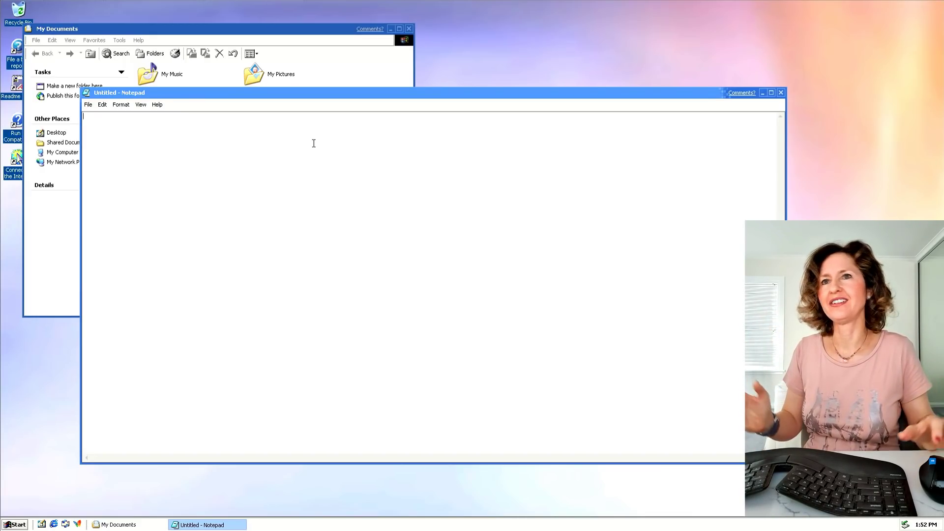
# Step: Write "This text is in a lighter coloured window decoration" in the empty Notepad document
pyautogui.write('This text')
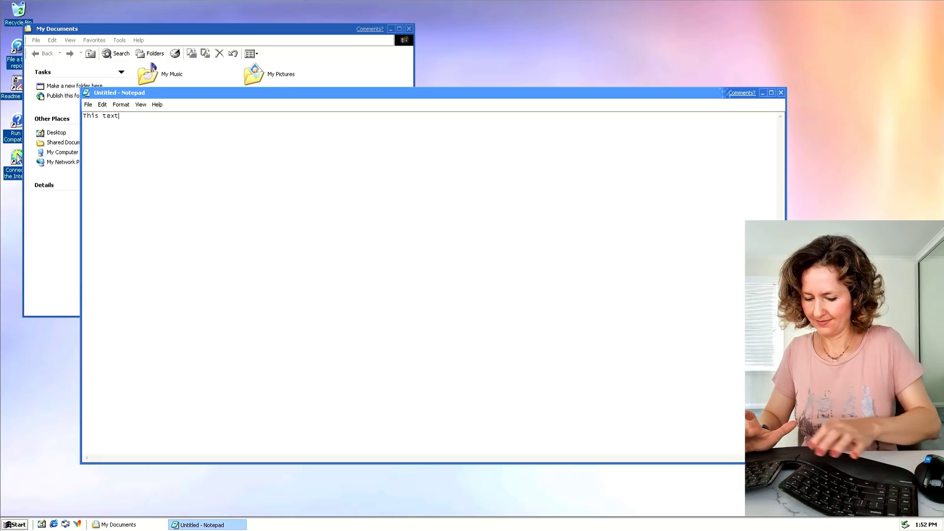
pyautogui.write(' is in a lighter coloured')
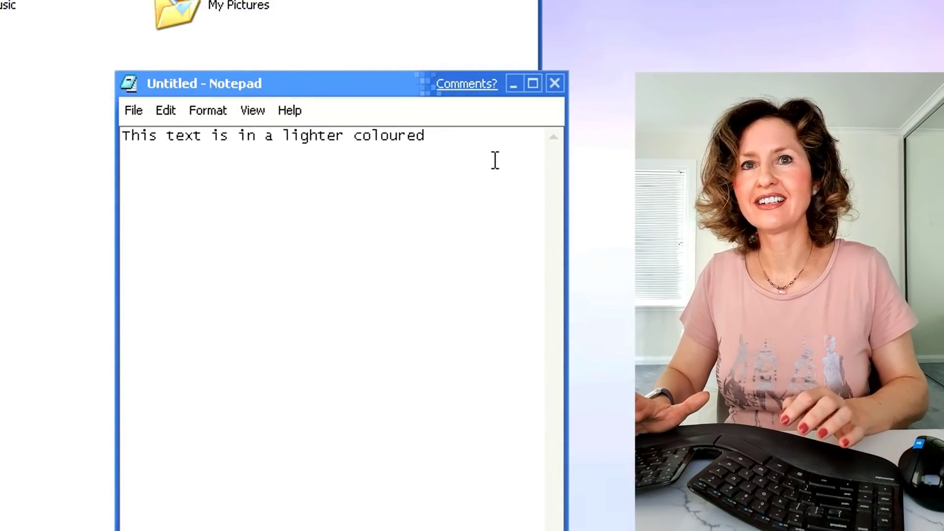
pyautogui.write(' window decoratin')
pyautogui.press('BackSpace')
pyautogui.press('BackSpace')
pyautogui.press('BackSpace')
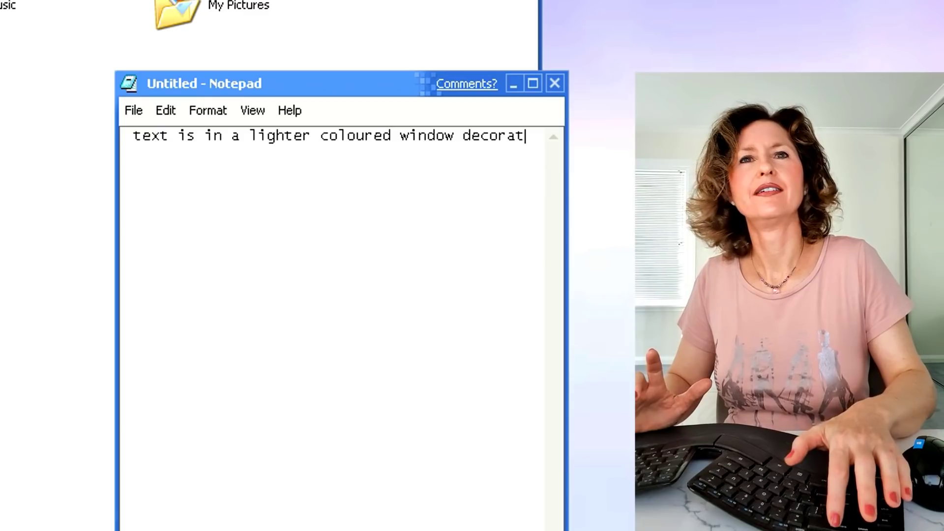
pyautogui.write('tion')
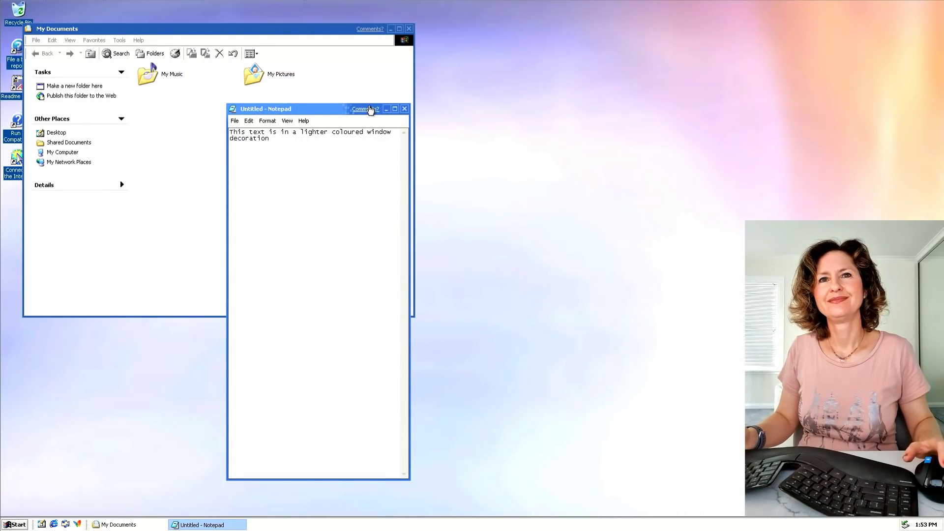
# Step: View the comment submission form for Notepad and the one for the form itself, closing both without submitting
pyautogui.click(369, 109)
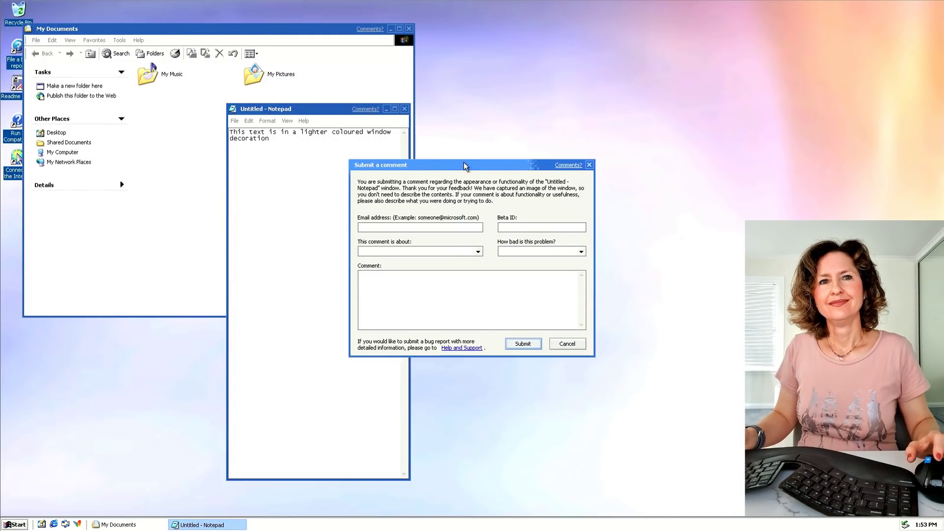
pyautogui.moveTo(464, 166); pyautogui.dragTo(407, 174)
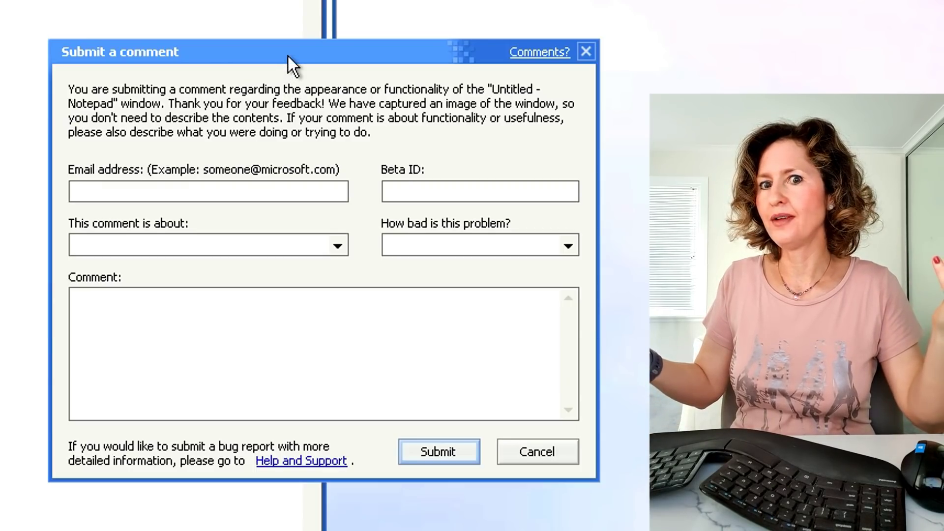
pyautogui.moveTo(288, 56); pyautogui.dragTo(270, 56)
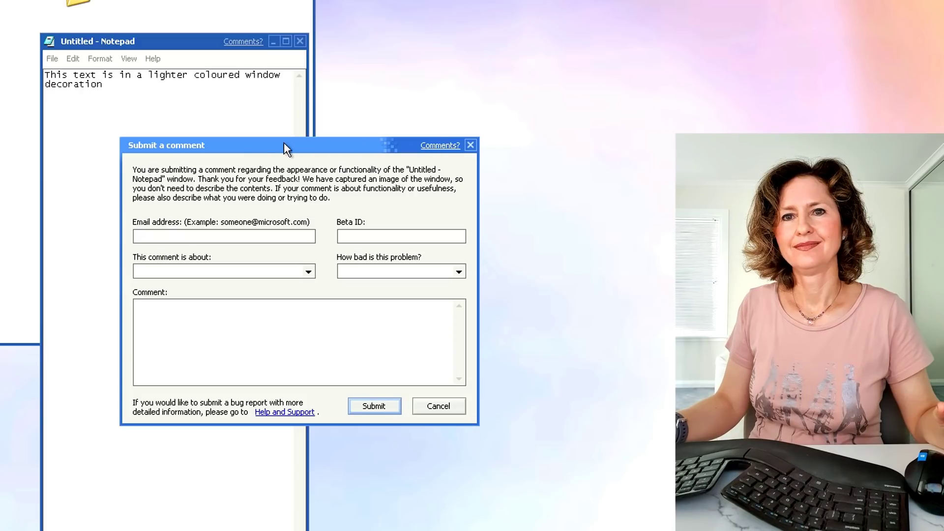
pyautogui.click(424, 148)
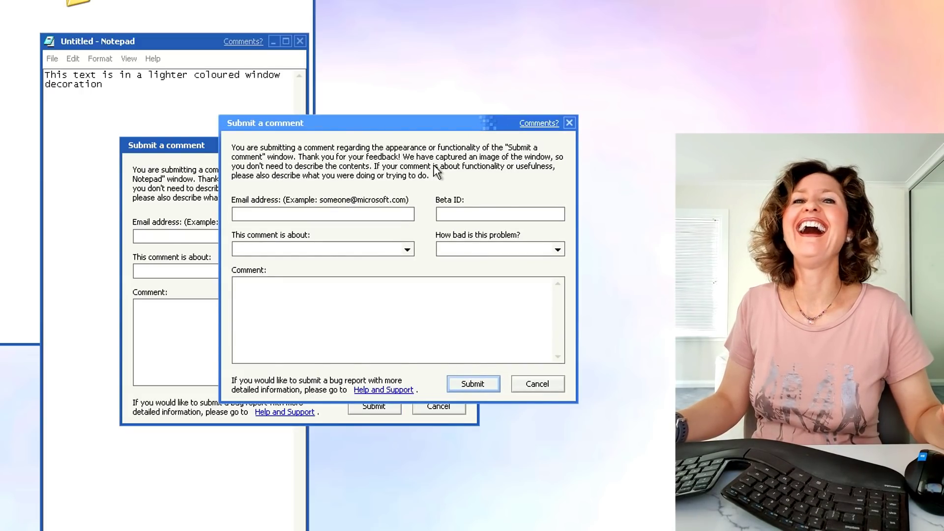
pyautogui.click(571, 123)
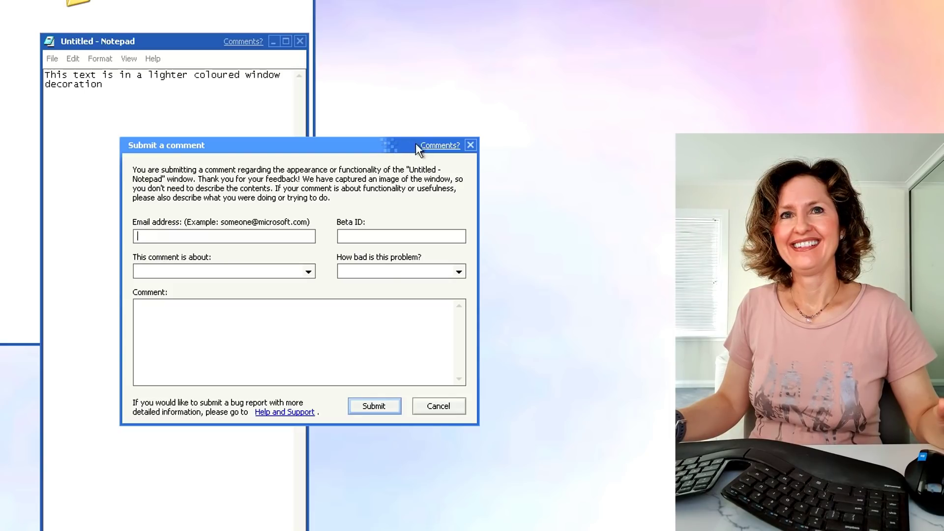
pyautogui.click(471, 145)
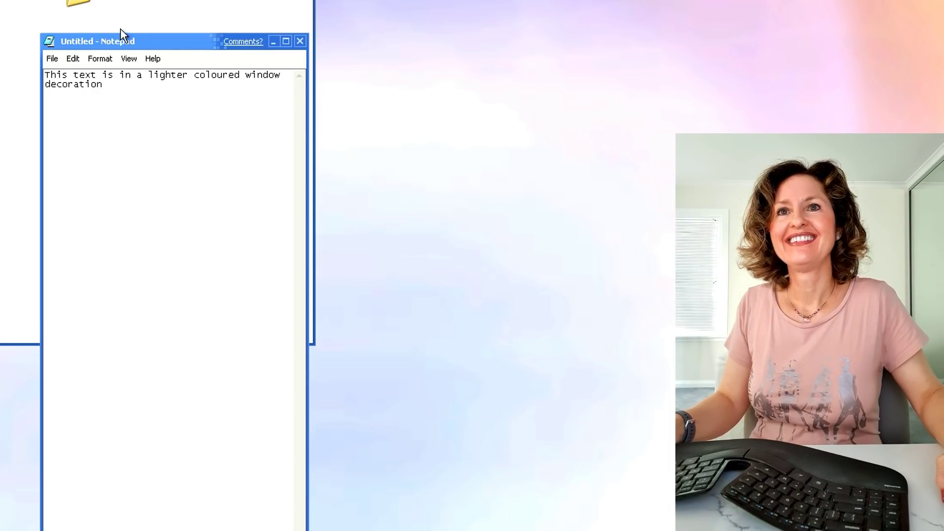
# Step: Save the Notepad text as hello.txt in My Documents and close both the Notepad and My Documents windows
pyautogui.click(51, 59)
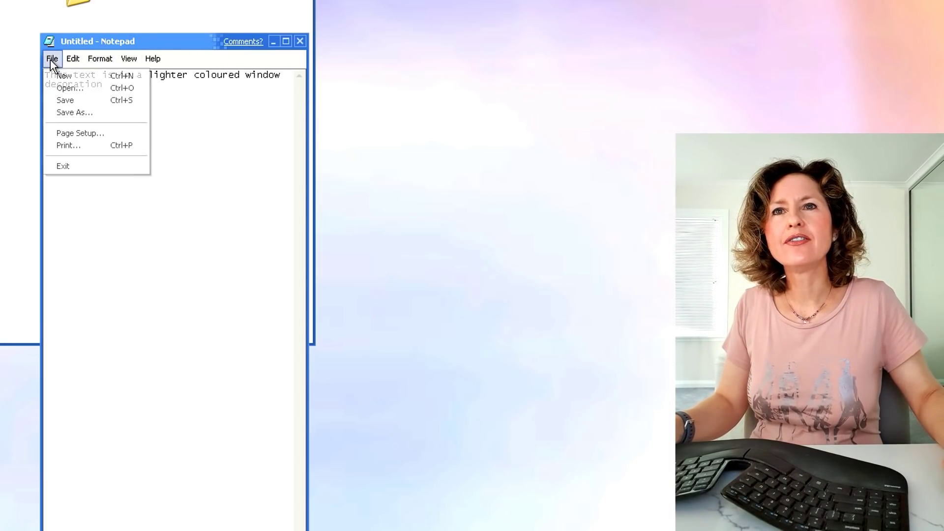
pyautogui.click(71, 113)
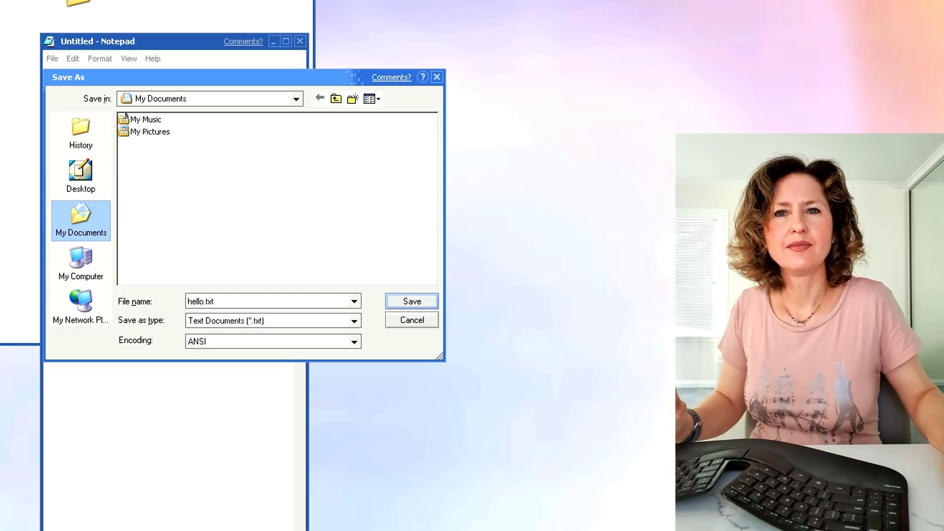
pyautogui.click(427, 296)
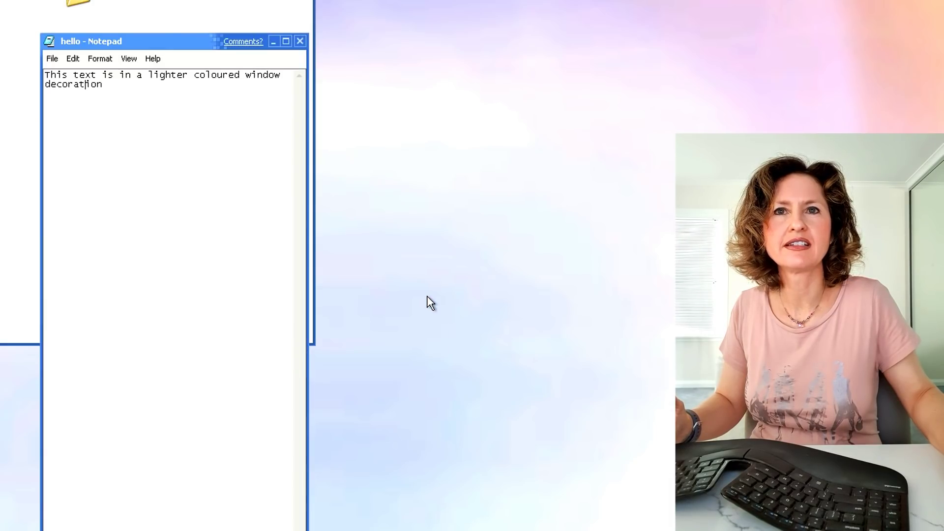
pyautogui.click(303, 43)
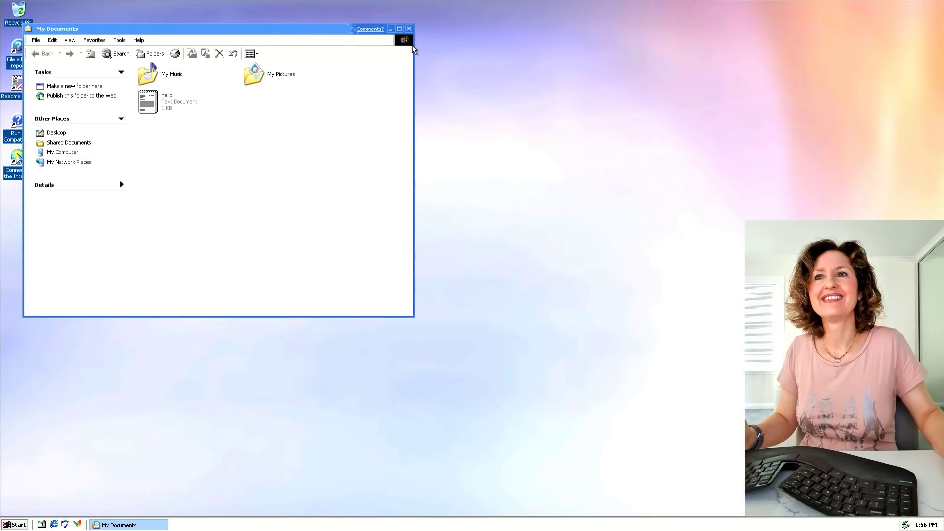
pyautogui.click(409, 29)
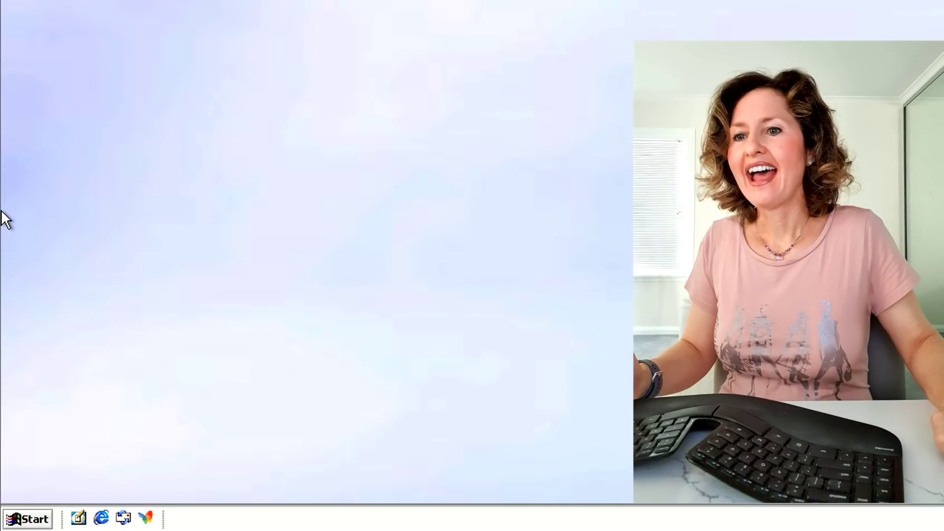
# Step: Reopen the hello text document from My Documents to check its contents and close both windows
pyautogui.click(20, 523)
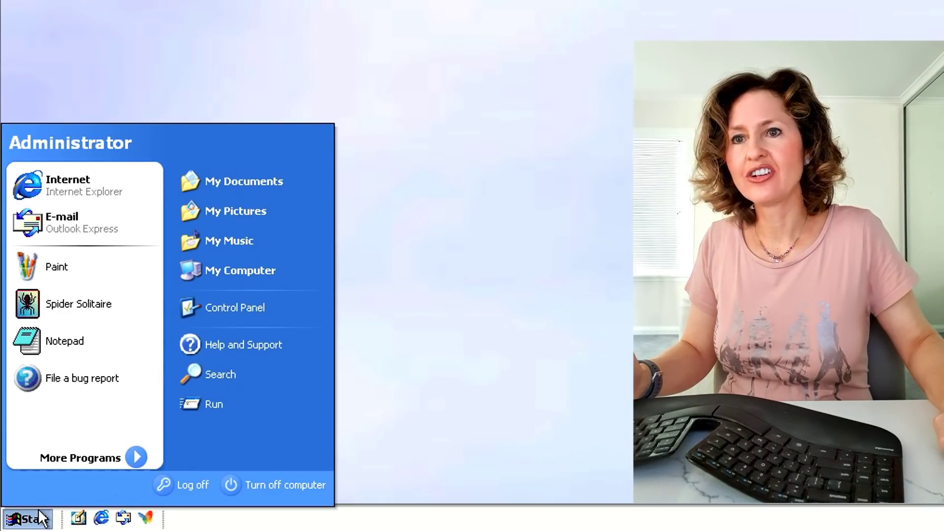
pyautogui.click(265, 180)
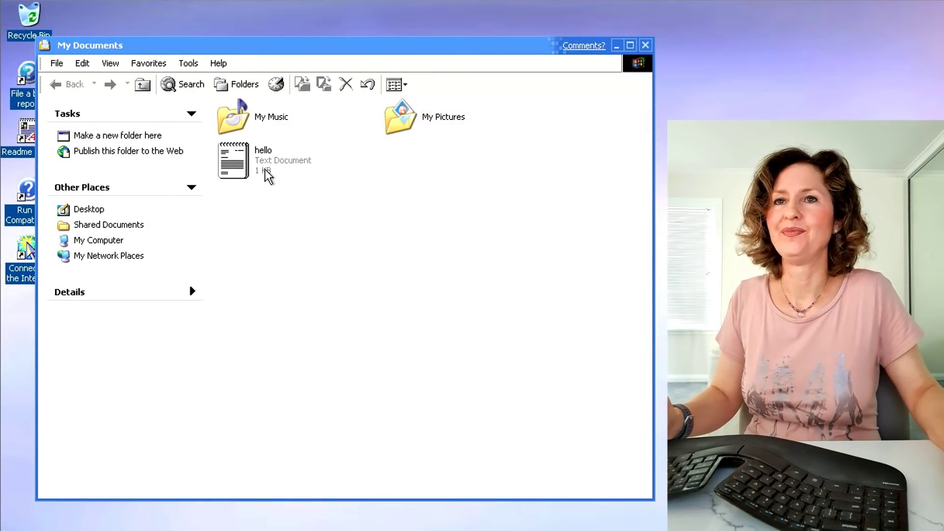
pyautogui.doubleClick(267, 175)
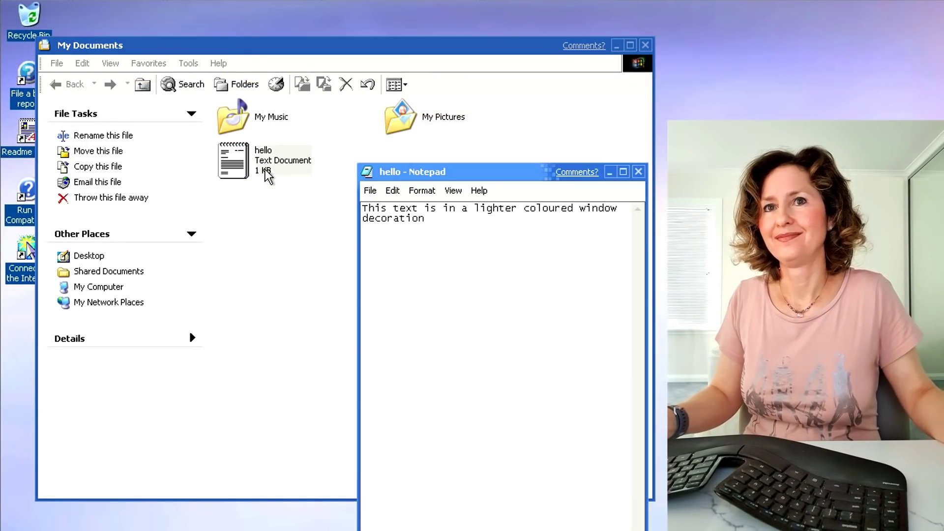
pyautogui.click(638, 172)
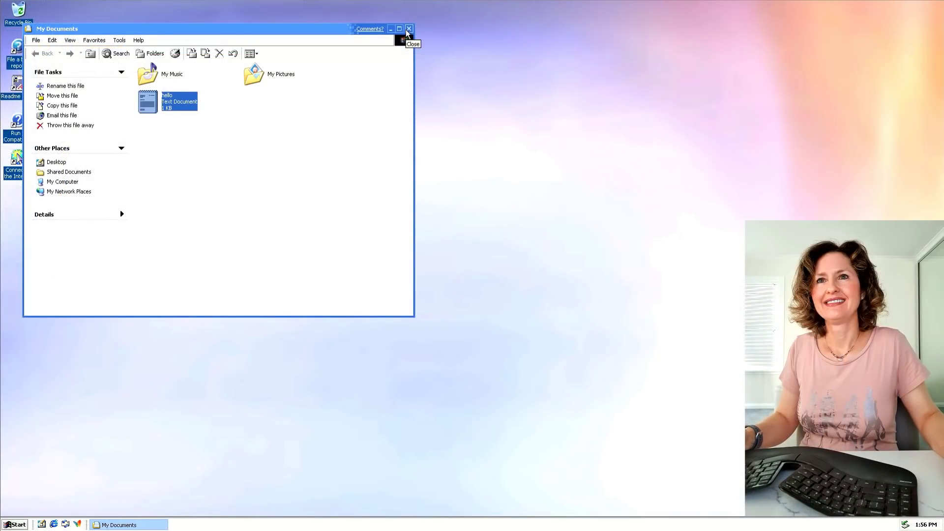
pyautogui.click(645, 45)
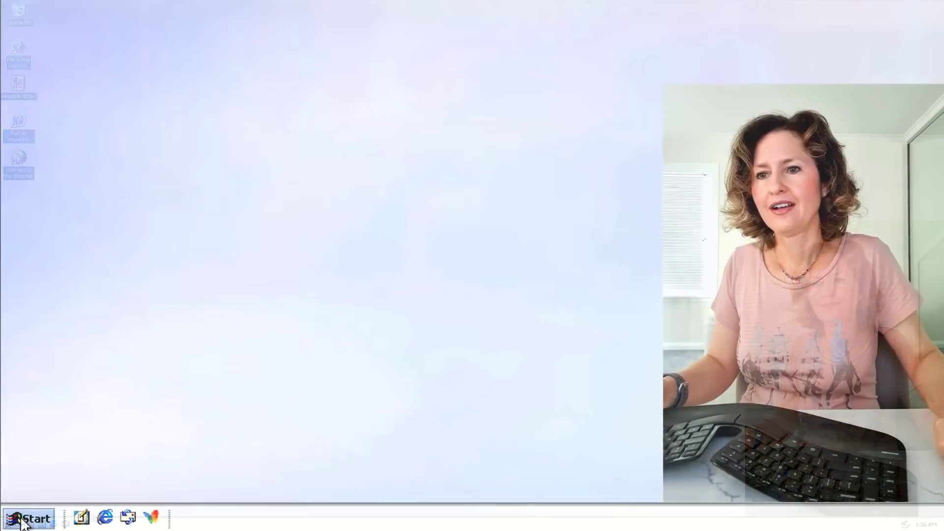
# Step: Launch Calculator from the accessories, enter 667 multiplied by 3 and close the calculator
pyautogui.click(13, 524)
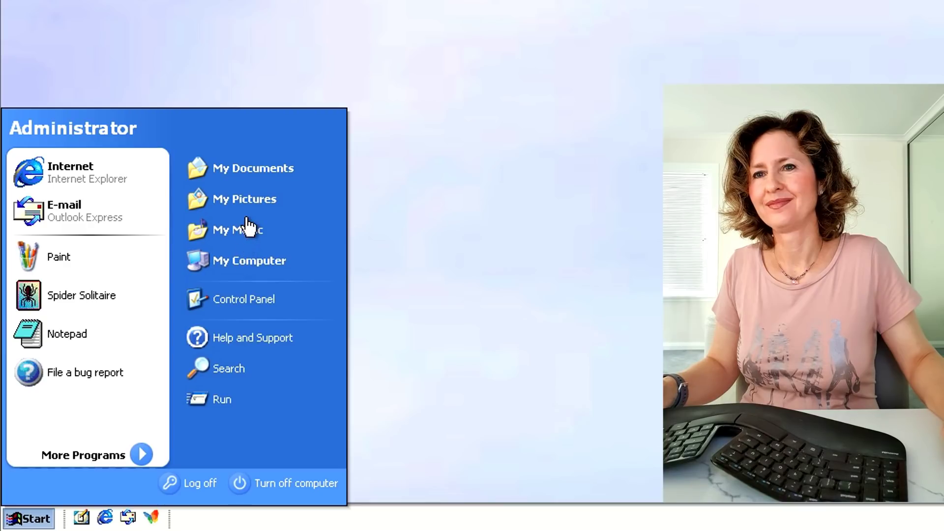
pyautogui.moveTo(141, 456)
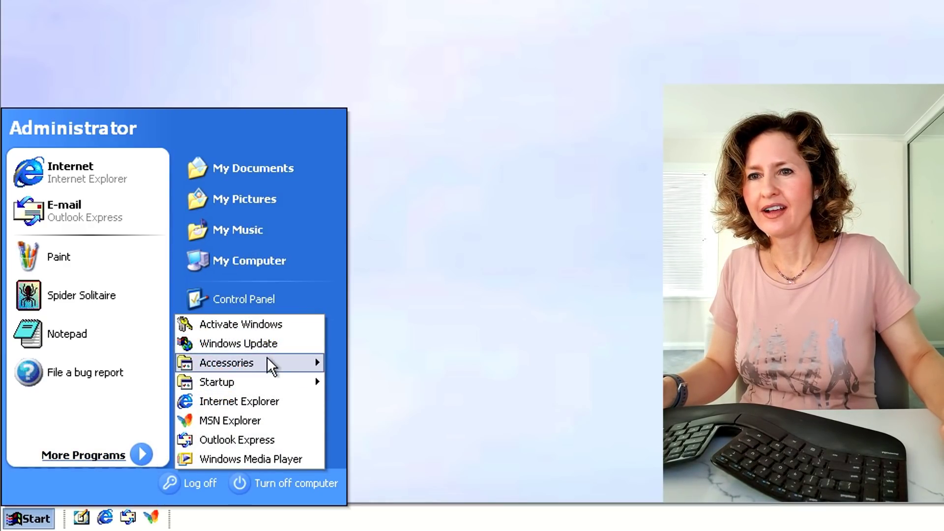
pyautogui.moveTo(273, 364)
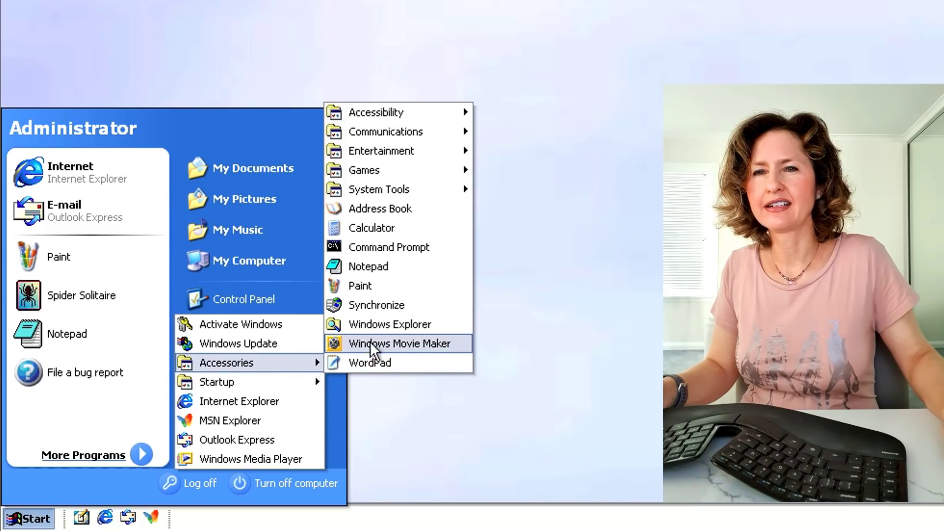
pyautogui.click(391, 229)
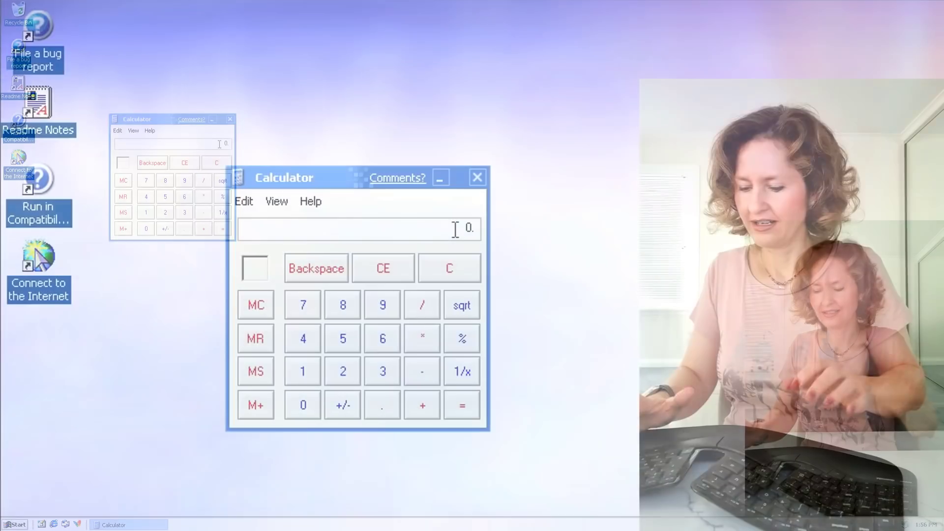
pyautogui.write('667')
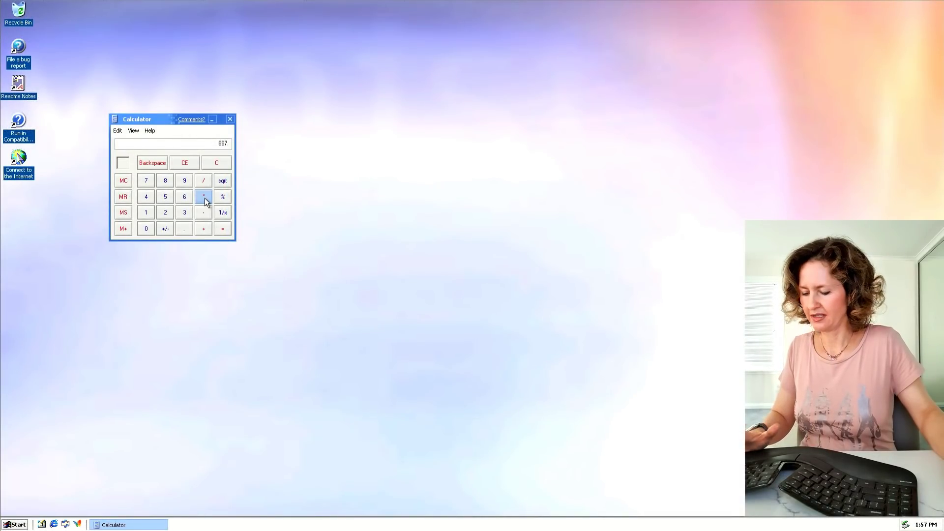
pyautogui.click(204, 197)
pyautogui.write('3.')
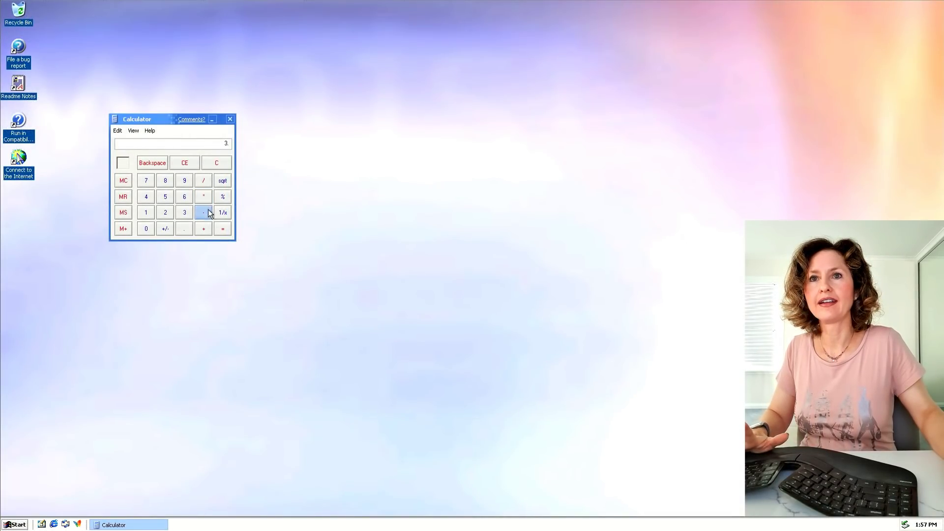
pyautogui.click(230, 119)
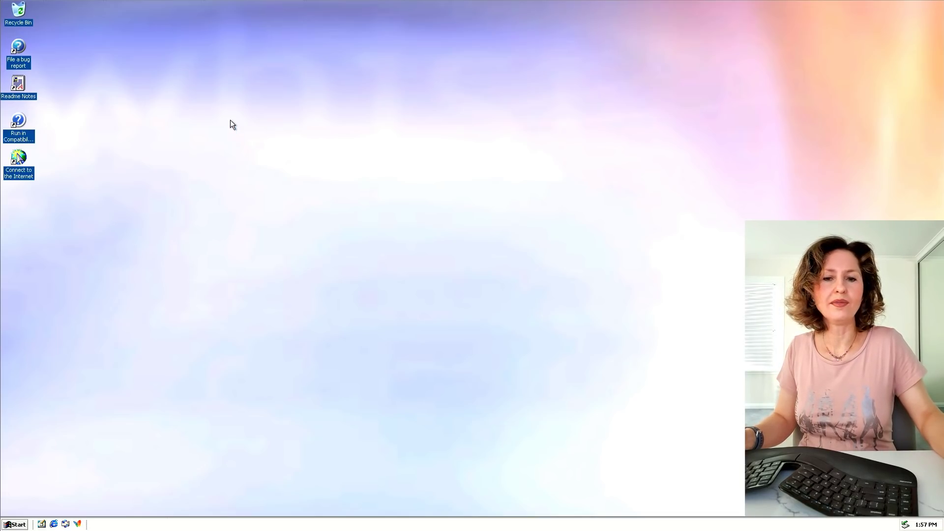
# Step: Open the desktop's display properties and examine the list of available themes
pyautogui.rightClick(230, 119)
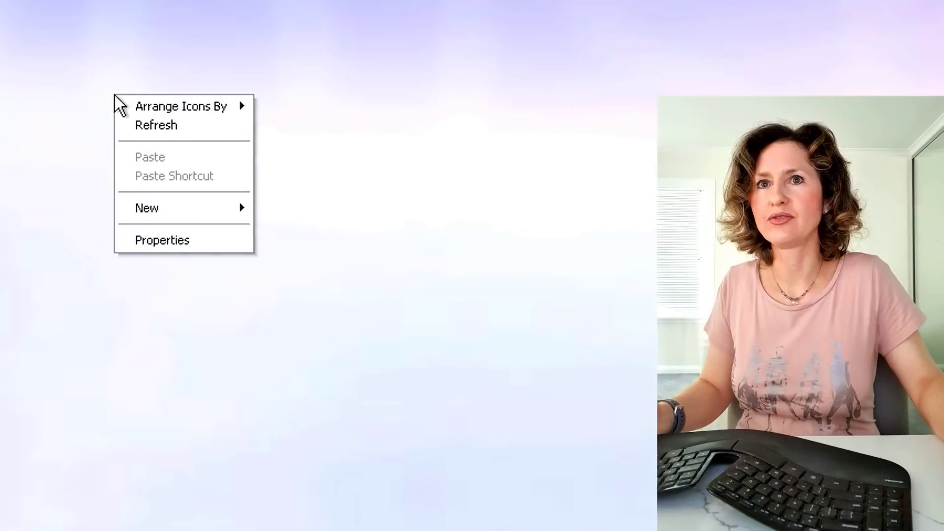
pyautogui.moveTo(209, 208)
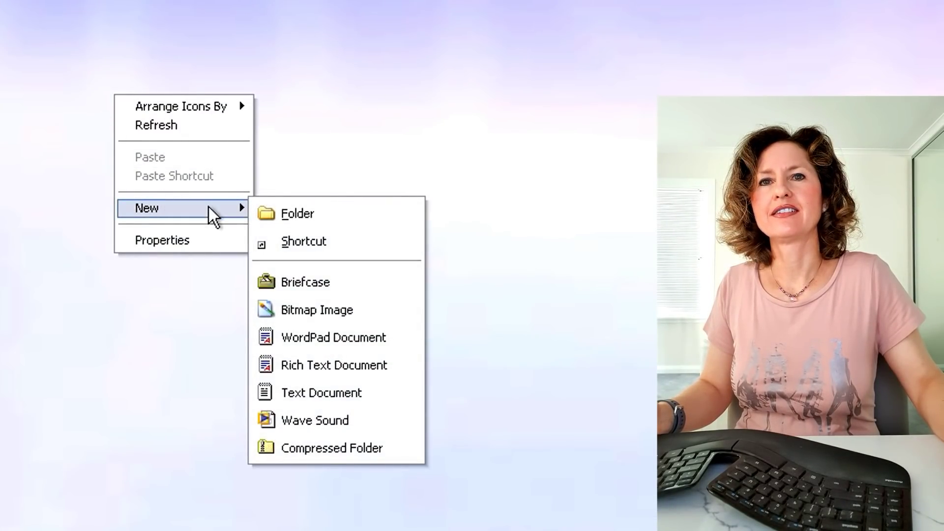
pyautogui.click(215, 244)
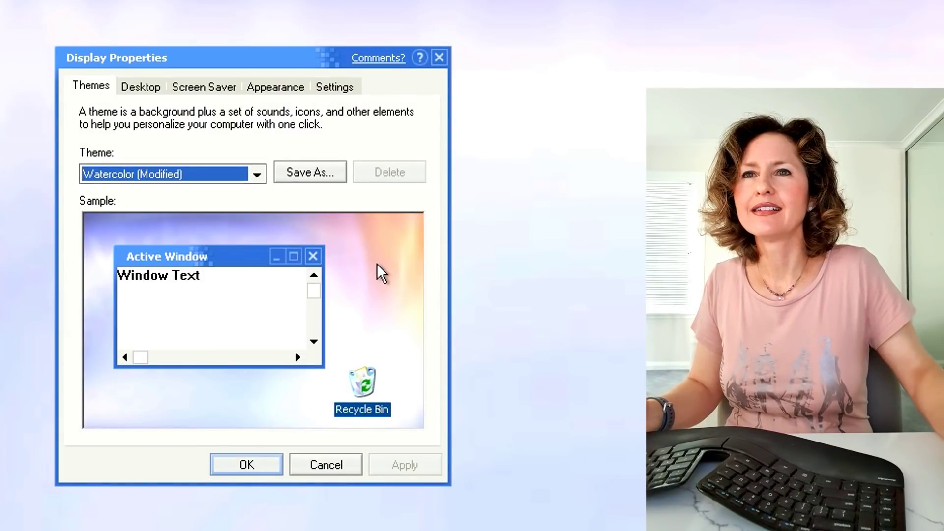
pyautogui.click(257, 175)
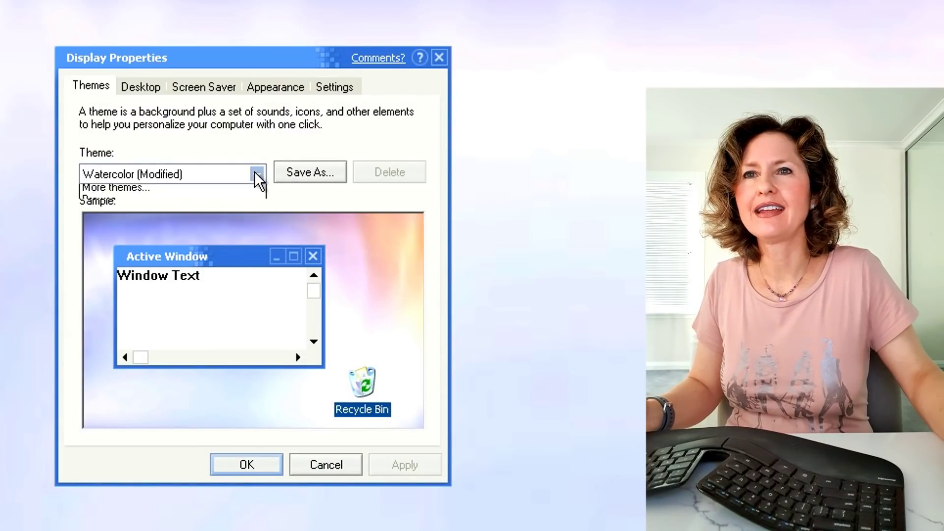
pyautogui.click(207, 244)
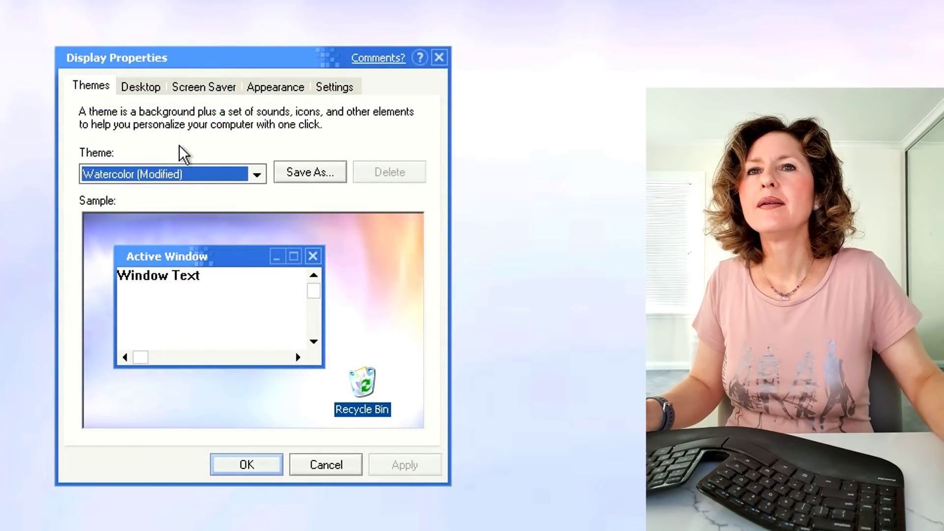
# Step: Examine the available color schemes and the window and button styles in the appearance settings
pyautogui.click(274, 88)
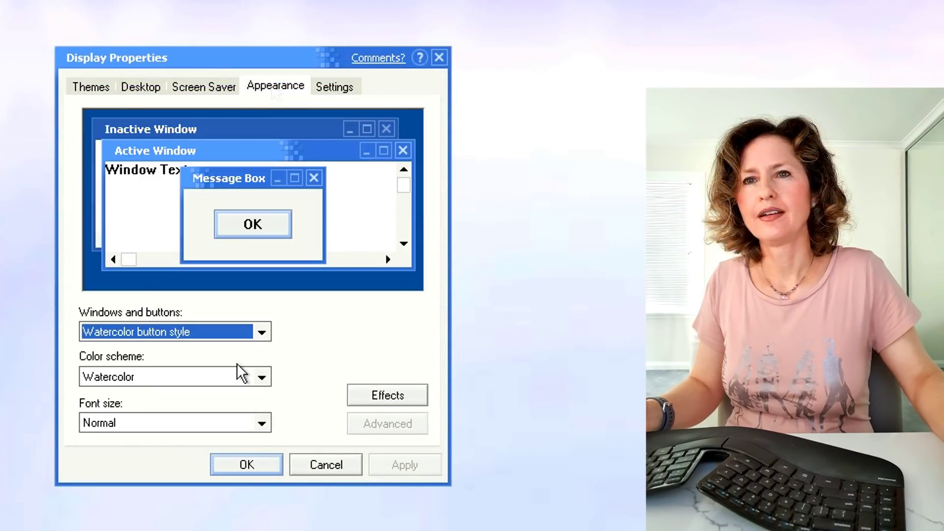
pyautogui.click(261, 378)
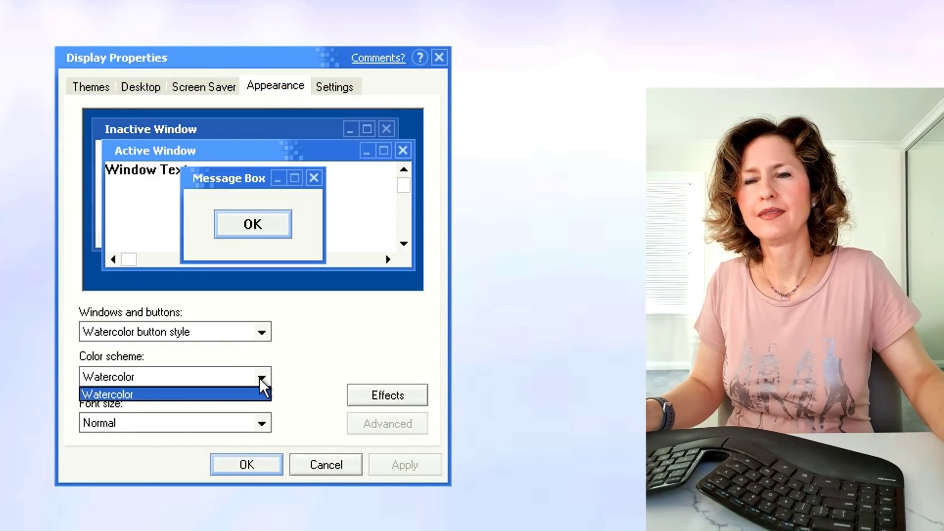
pyautogui.click(260, 377)
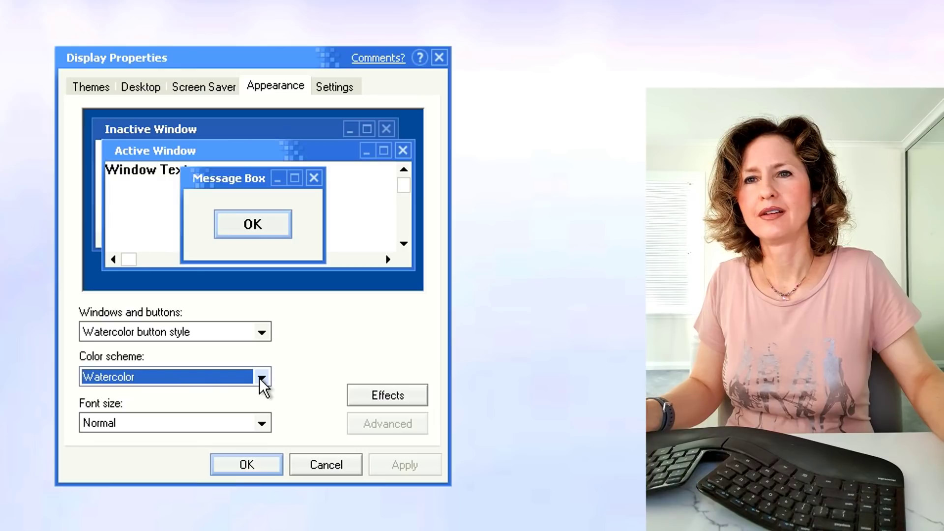
pyautogui.click(262, 333)
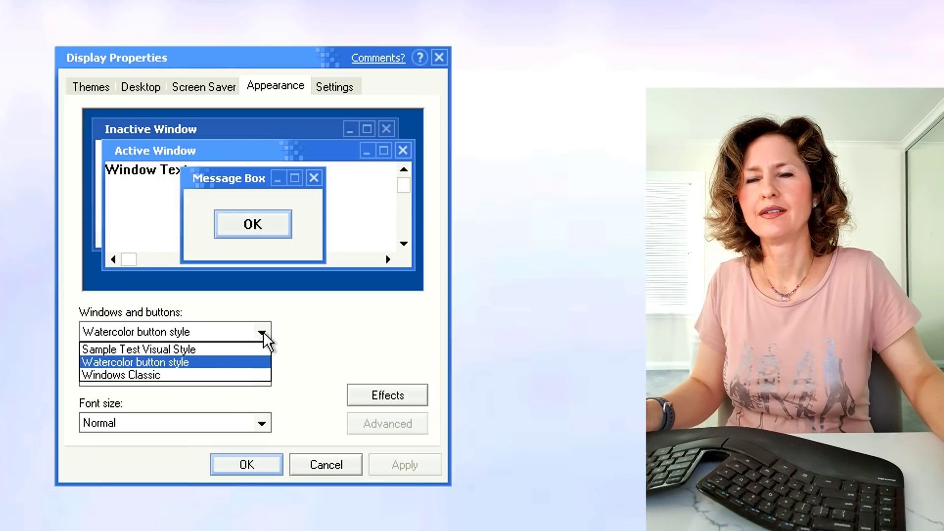
pyautogui.click(263, 333)
# Step: Preview several desktop backgrounds, including Follow me, Greenstone, Moon flower, Professional and River Sumida
pyautogui.click(141, 89)
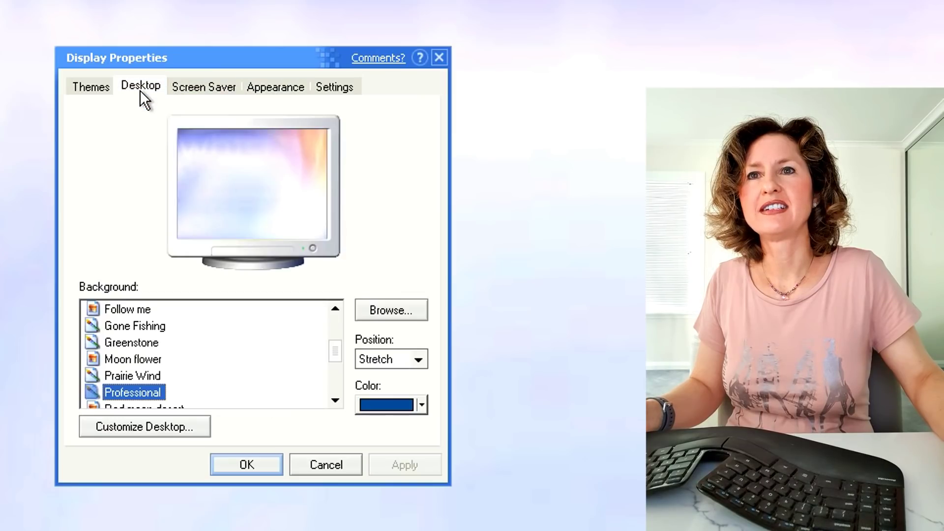
pyautogui.click(148, 307)
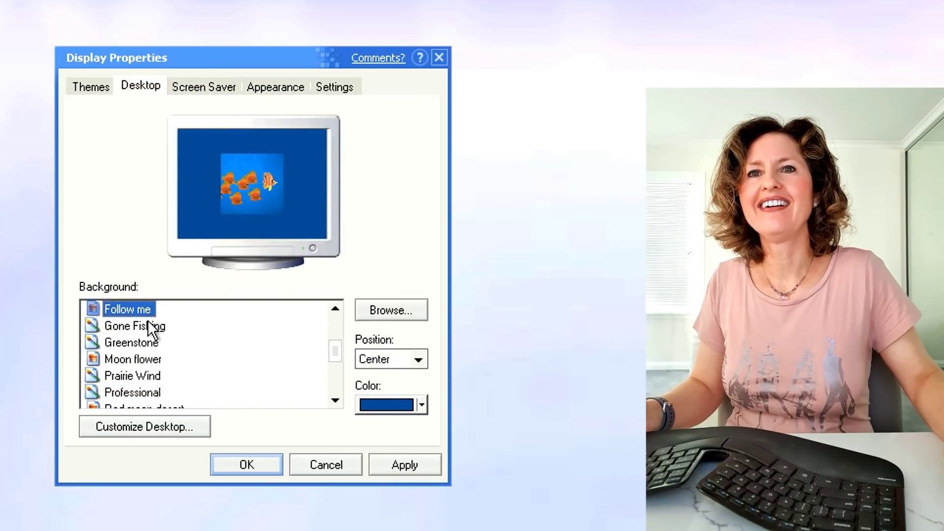
pyautogui.click(148, 323)
pyautogui.click(154, 340)
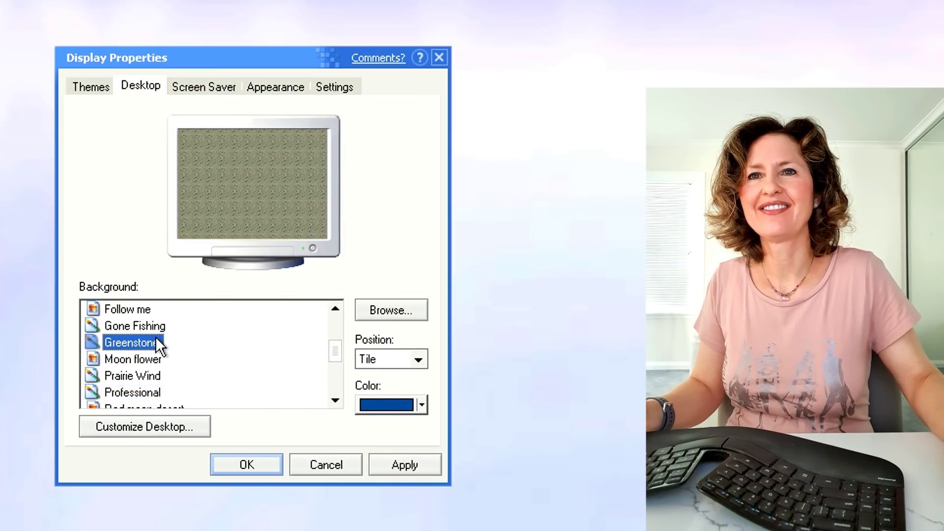
pyautogui.click(156, 362)
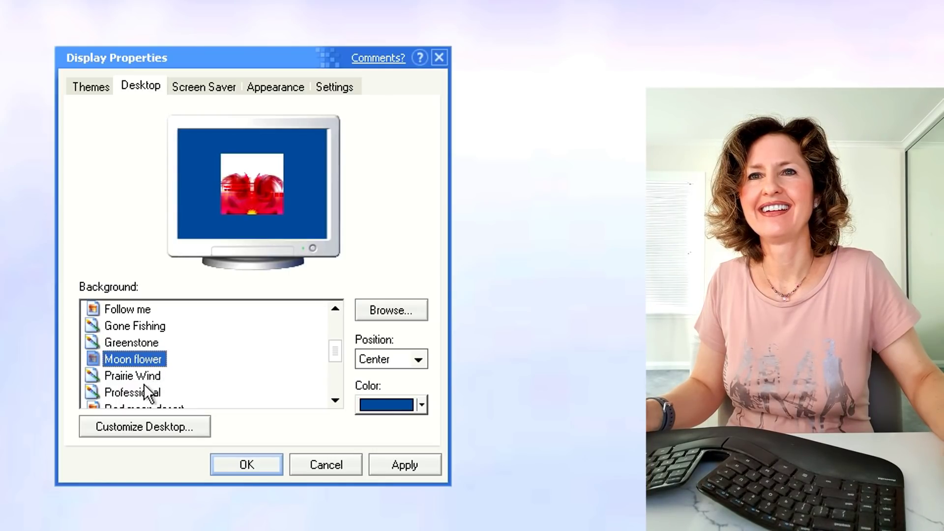
pyautogui.click(142, 389)
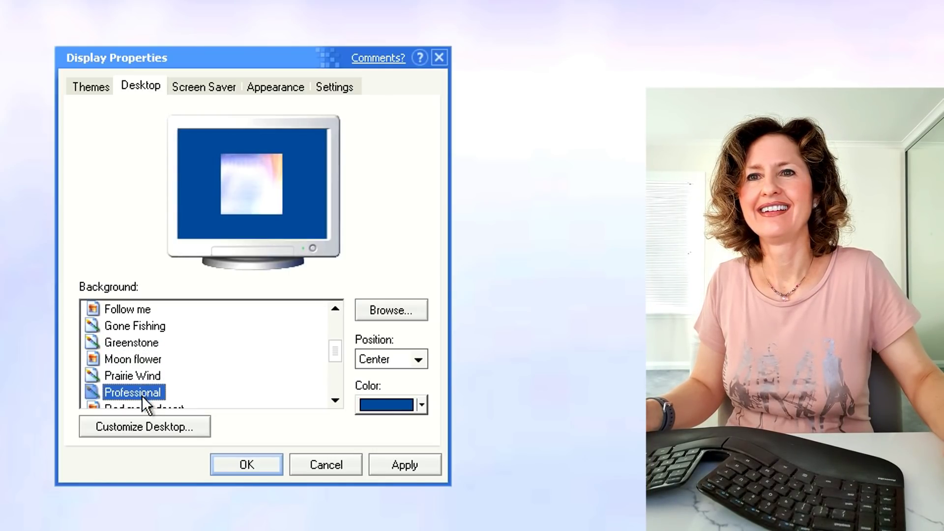
pyautogui.moveTo(332, 357); pyautogui.dragTo(346, 375)
pyautogui.click(147, 358)
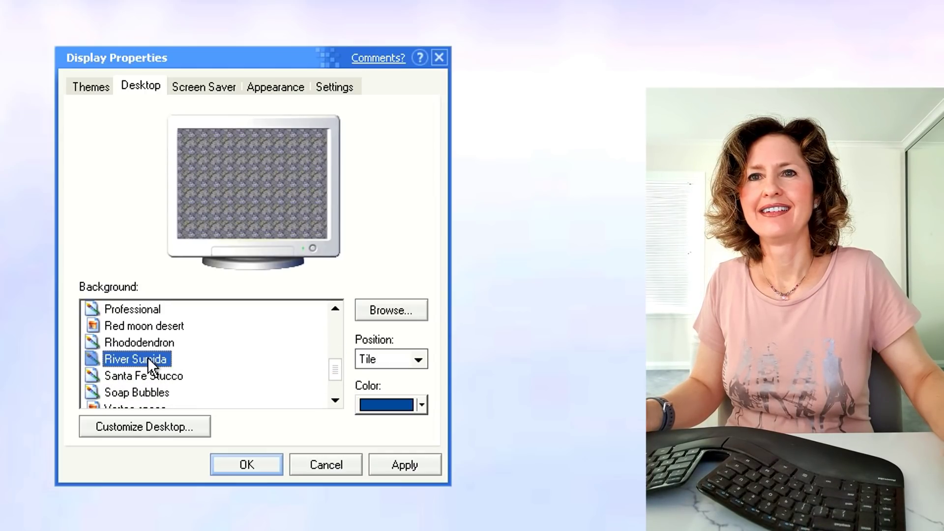
pyautogui.click(160, 376)
pyautogui.click(160, 359)
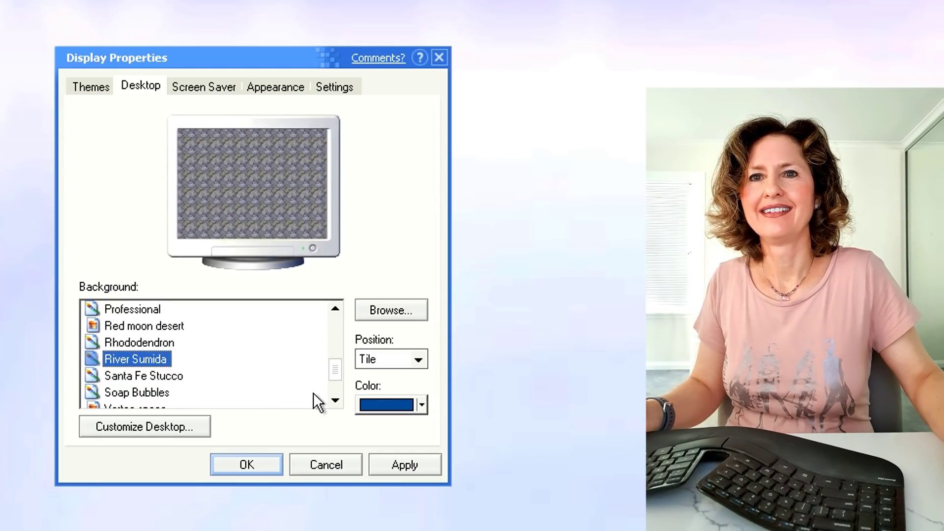
# Step: Set the desktop background to Windows 2000 with the Stretch position and apply it
pyautogui.click(331, 391)
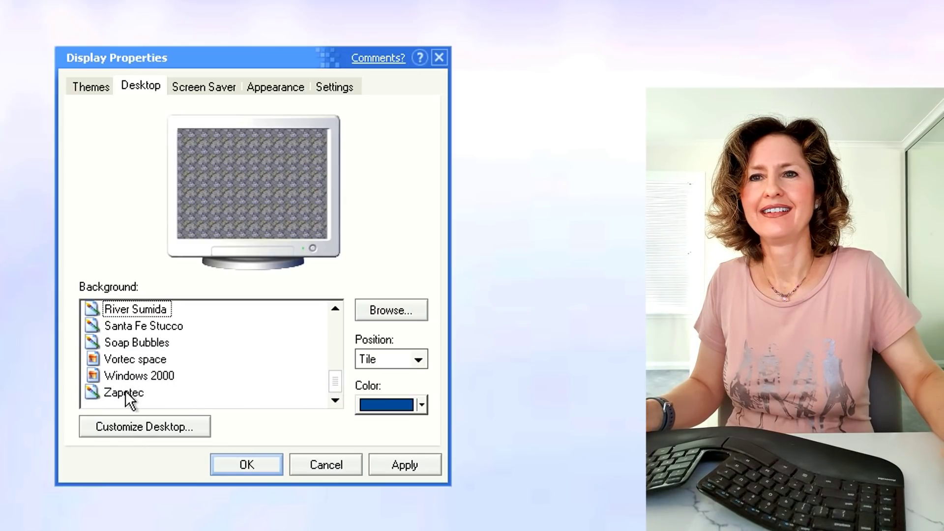
pyautogui.click(148, 376)
pyautogui.click(372, 360)
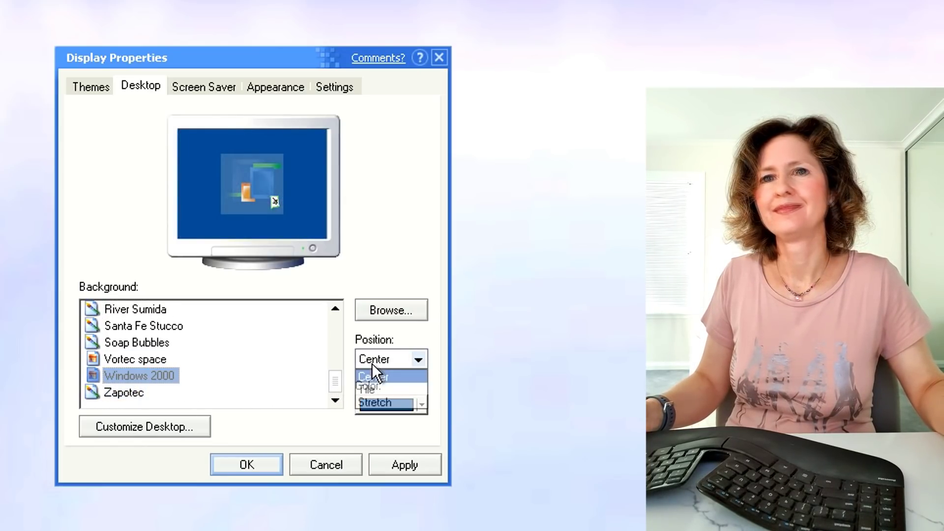
pyautogui.click(391, 397)
pyautogui.click(412, 458)
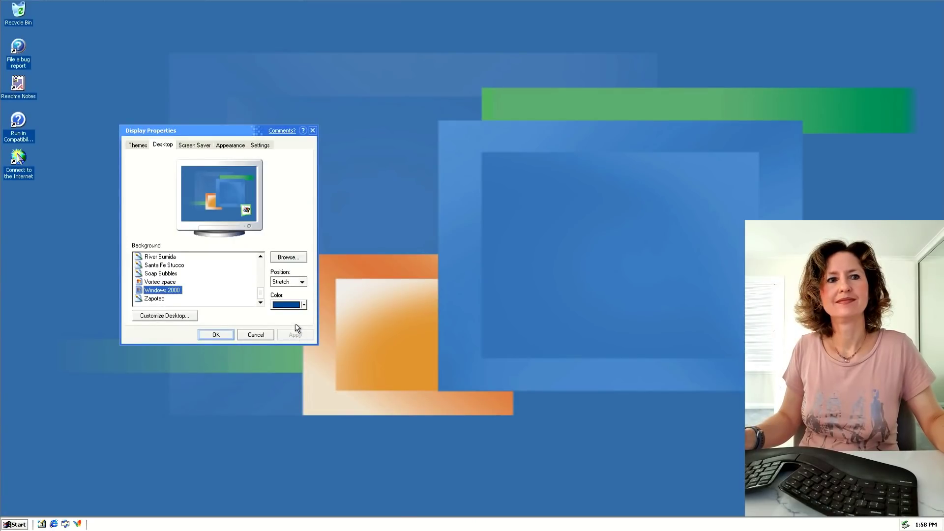
# Step: Set the desktop background to Bliss with the Stretch position and apply it
pyautogui.scroll(3, 236, 349)
pyautogui.scroll(5, 211, 281)
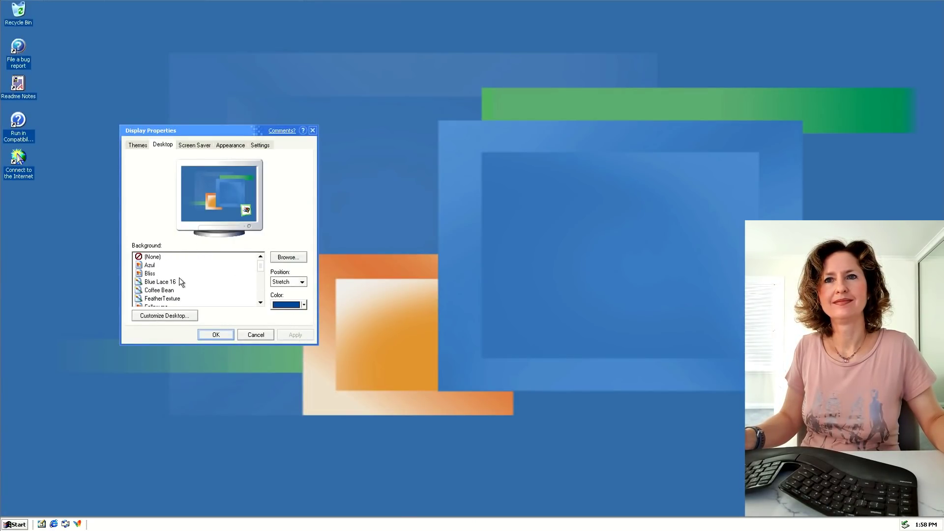
pyautogui.click(159, 275)
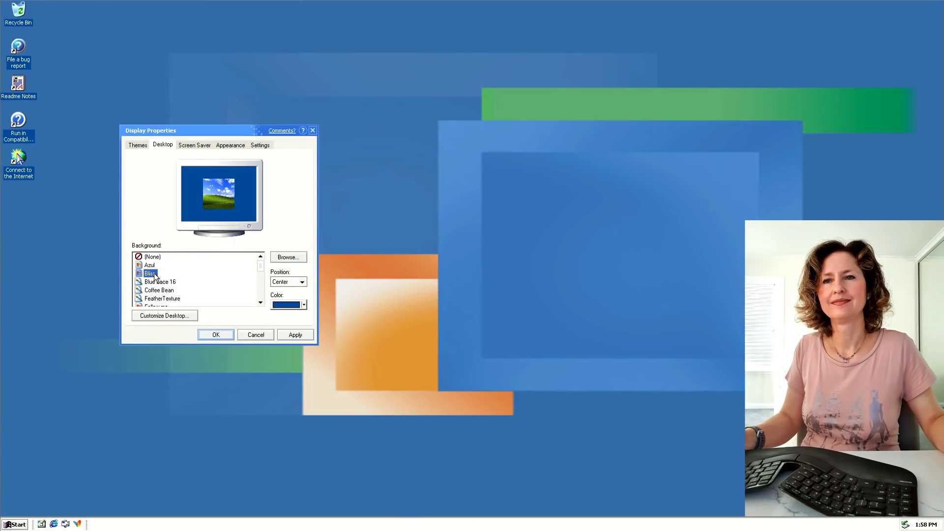
pyautogui.click(293, 283)
pyautogui.click(290, 304)
pyautogui.click(301, 334)
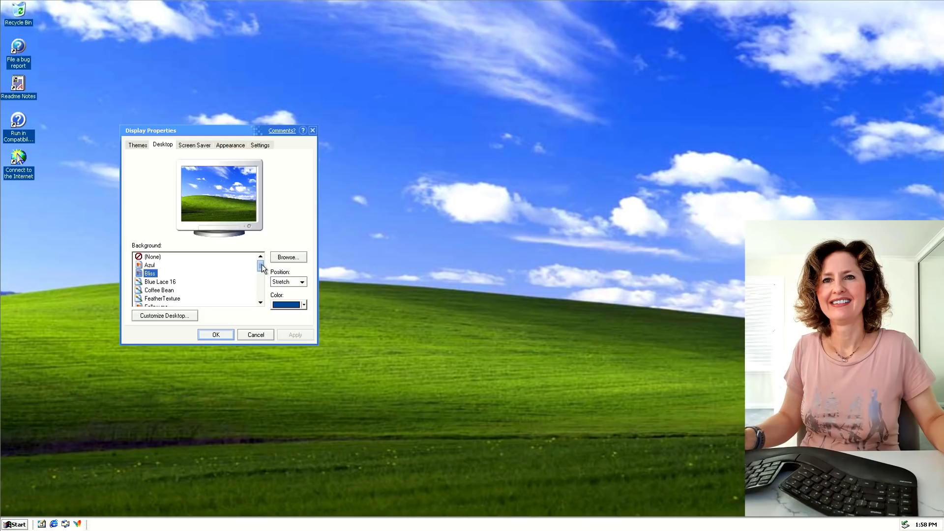
# Step: Select the Azul desktop background, and view the desktop icon customization options without changing them
pyautogui.moveTo(262, 268); pyautogui.dragTo(266, 278)
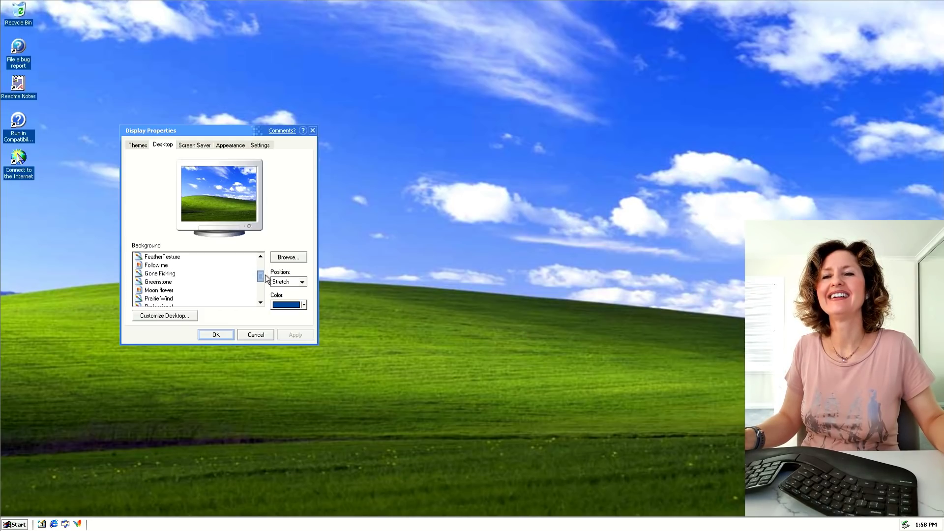
pyautogui.click(167, 266)
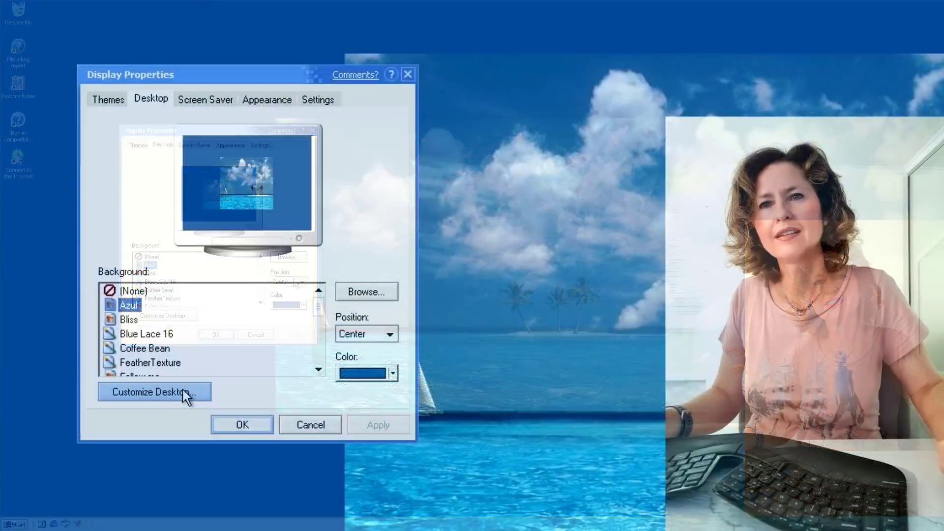
pyautogui.click(182, 315)
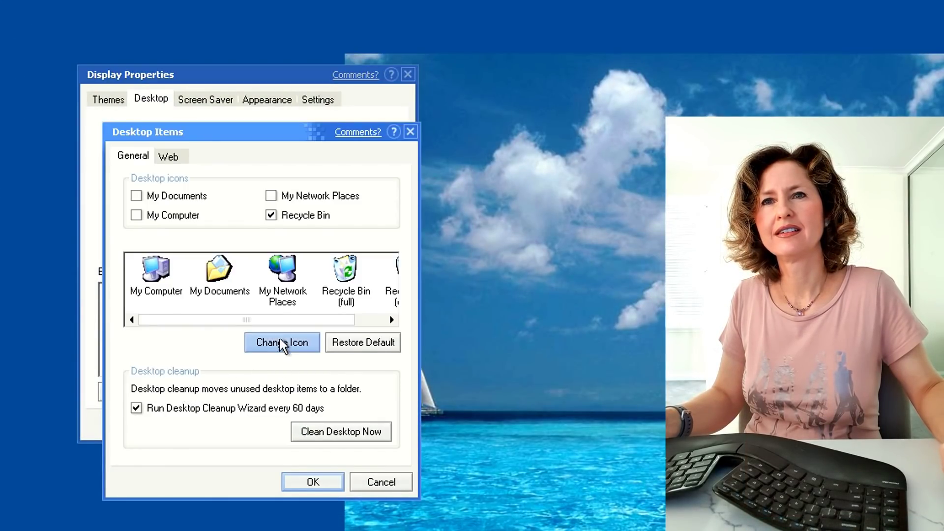
pyautogui.click(409, 132)
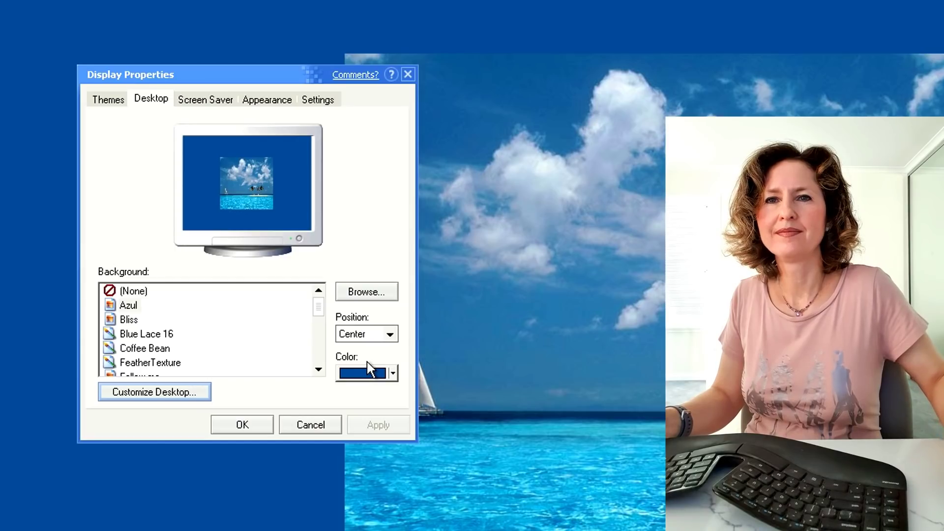
# Step: Set the Azul background's position to Stretch, apply it and close the display properties
pyautogui.click(387, 334)
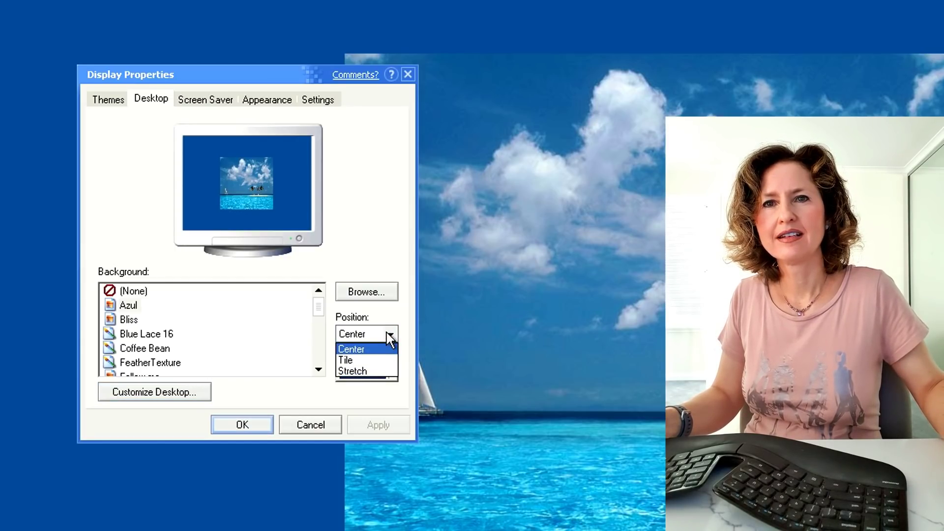
pyautogui.click(379, 369)
pyautogui.click(378, 424)
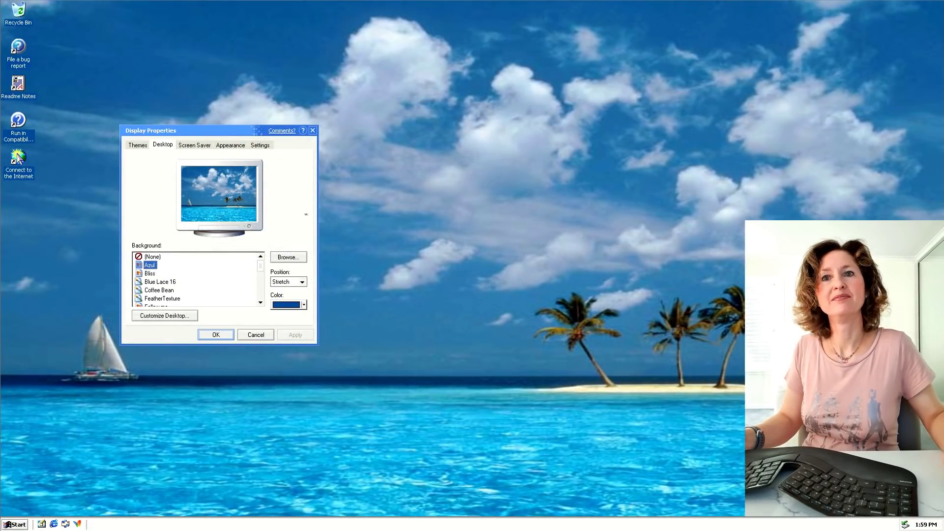
pyautogui.click(313, 131)
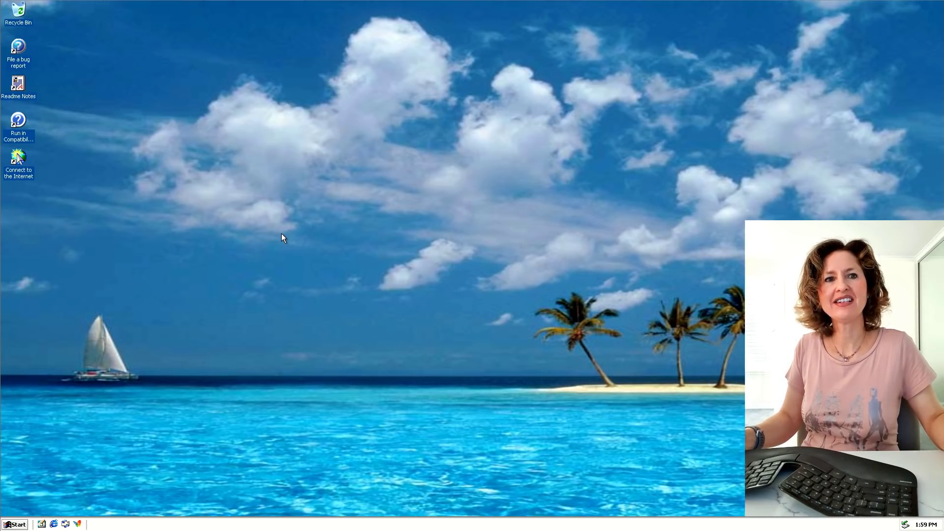
# Step: Launch Paint, reposition its window on the desktop and close it
pyautogui.click(21, 524)
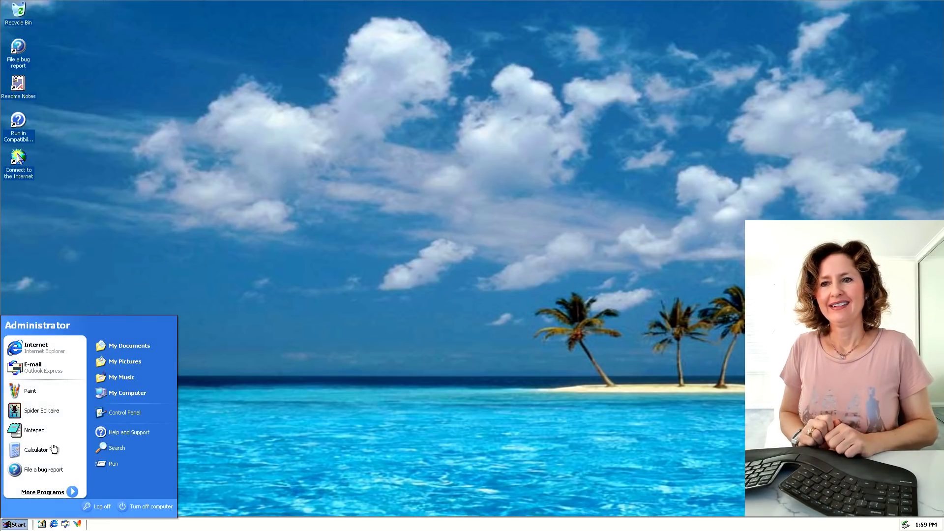
pyautogui.click(31, 391)
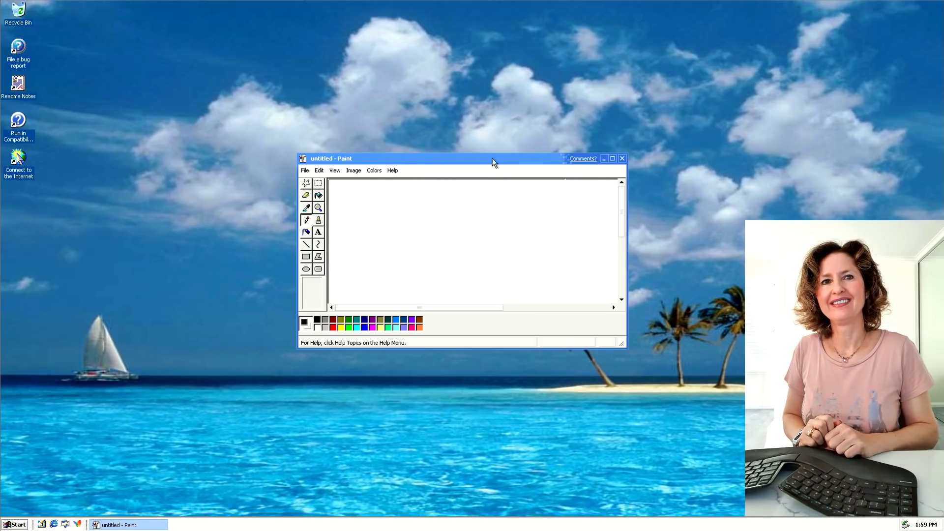
pyautogui.moveTo(466, 162); pyautogui.dragTo(395, 178)
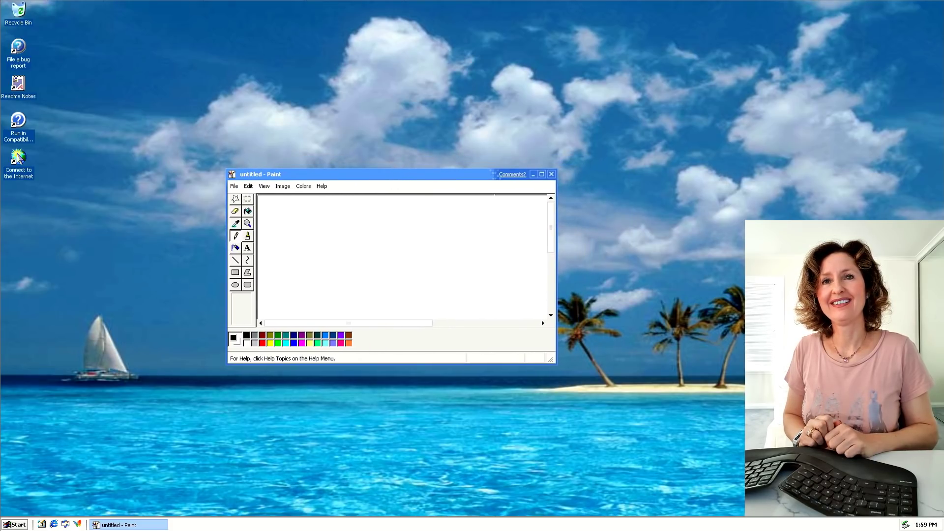
pyautogui.click(552, 174)
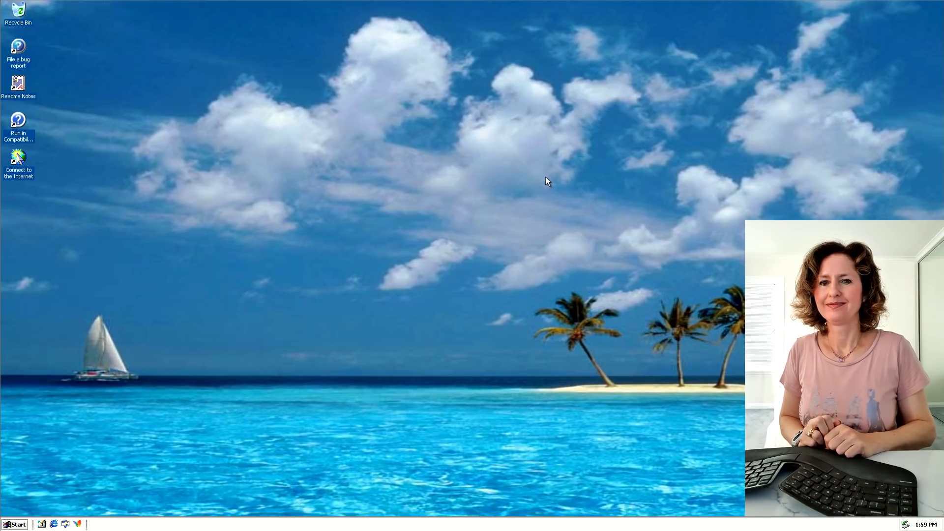
# Step: Open the display properties, review the background and screen saver settings, and apply the Sample Test Visual Style to windows and buttons
pyautogui.rightClick(546, 177)
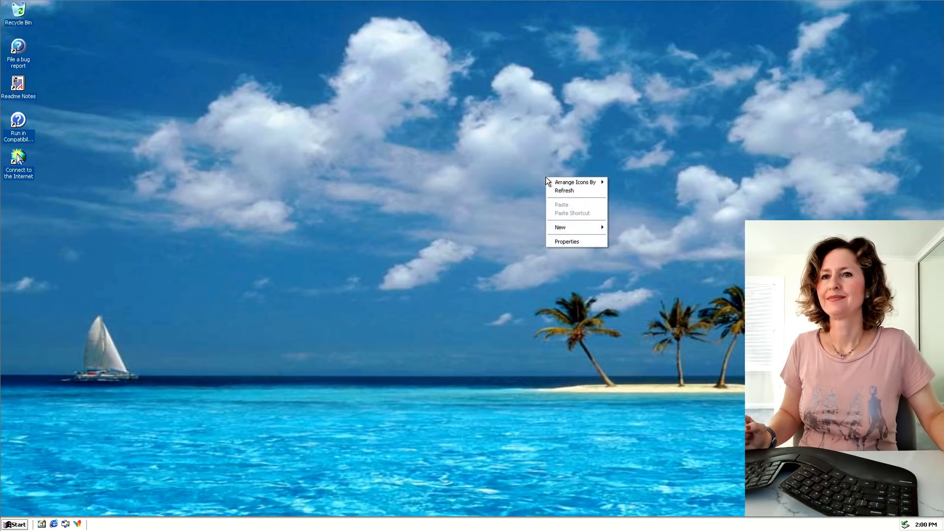
pyautogui.click(580, 241)
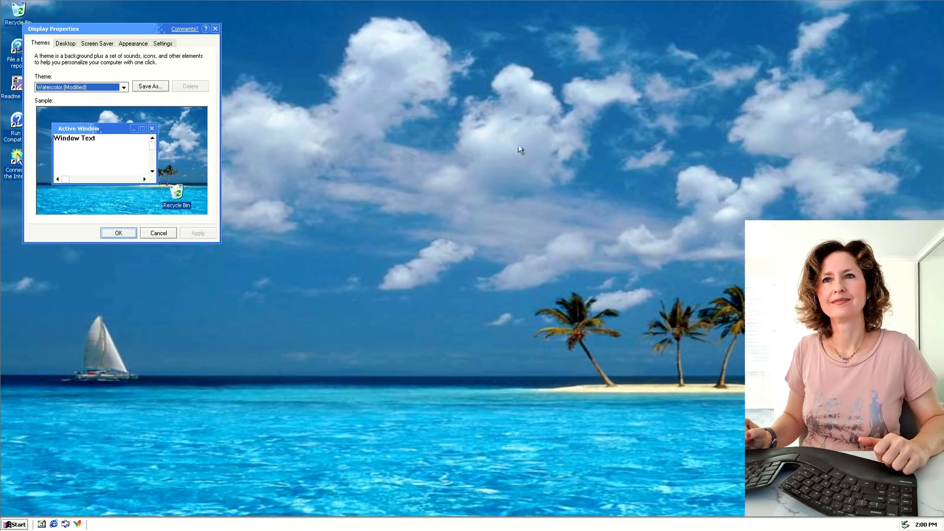
pyautogui.moveTo(145, 26); pyautogui.dragTo(327, 89)
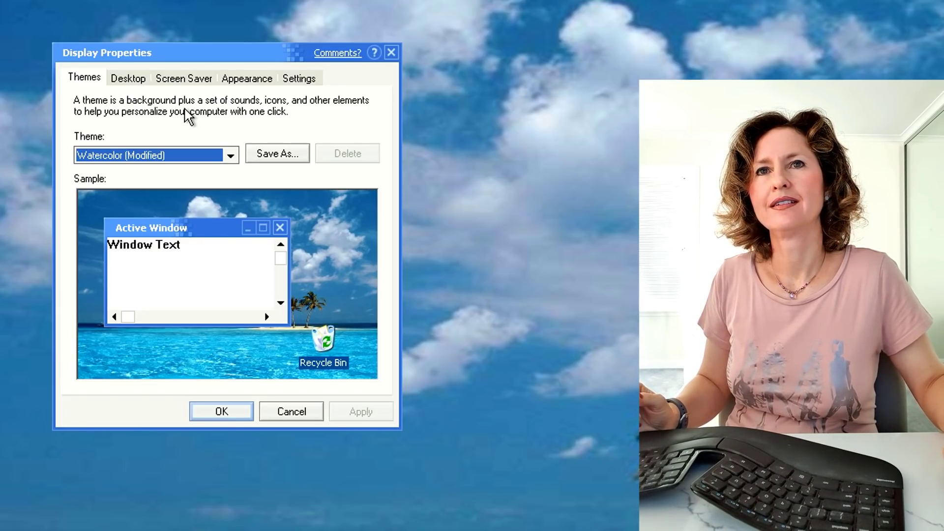
pyautogui.click(140, 83)
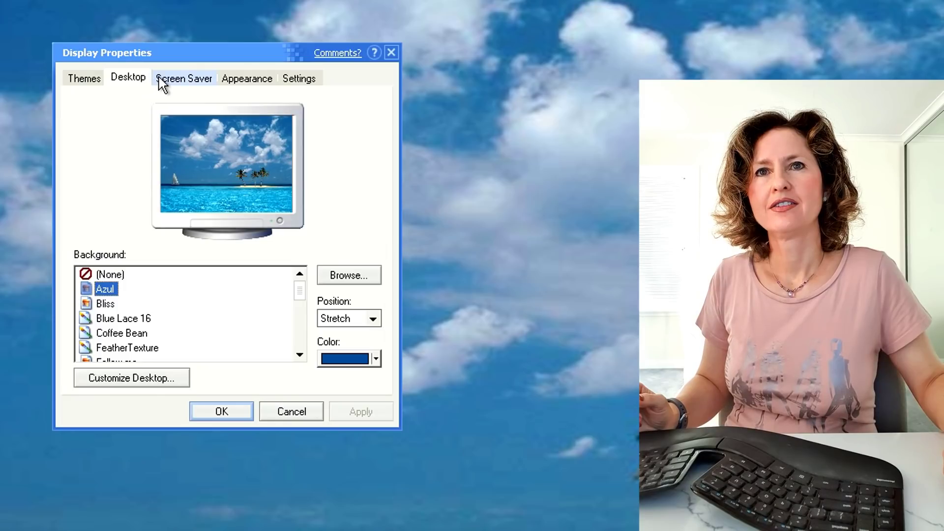
pyautogui.click(178, 79)
pyautogui.click(247, 82)
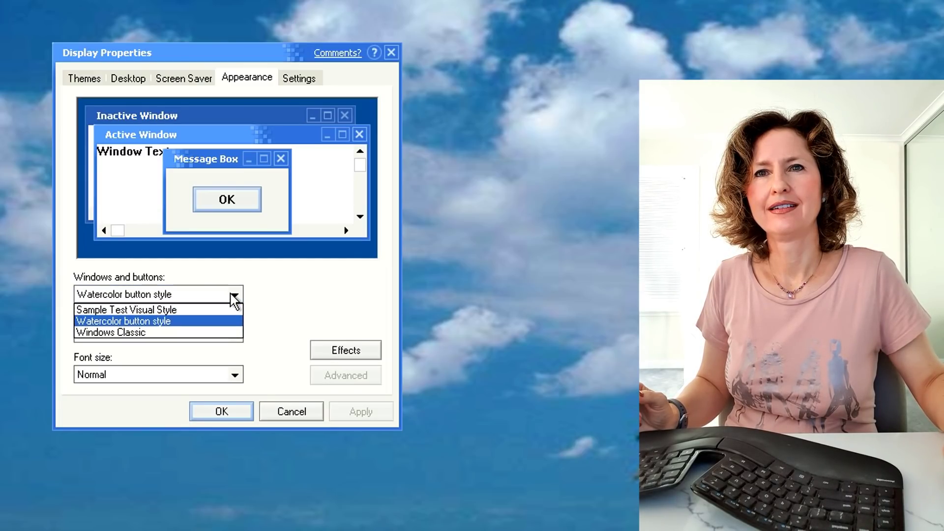
pyautogui.click(223, 312)
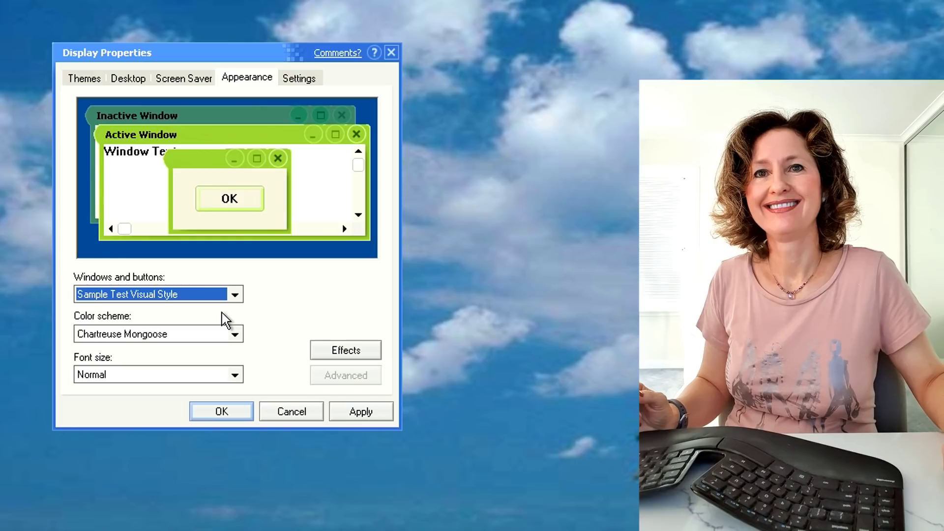
pyautogui.click(343, 415)
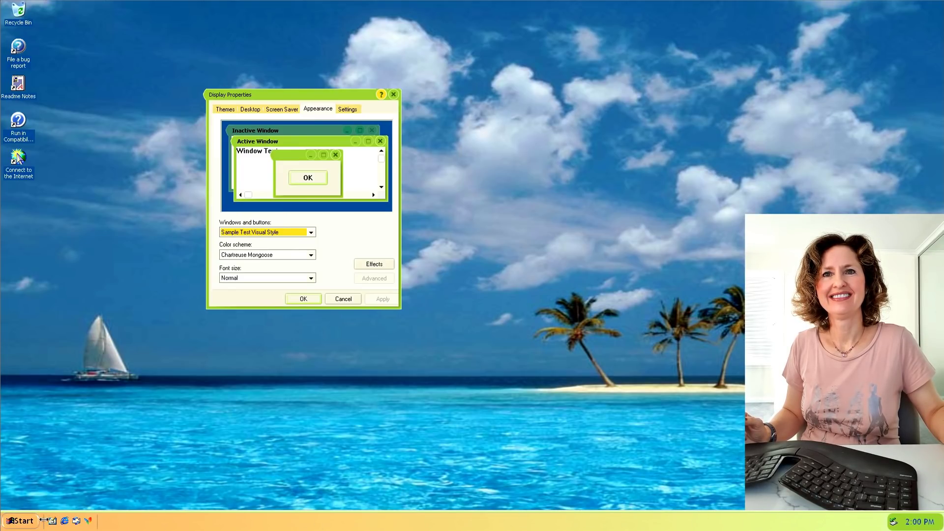
# Step: Launch Paint and move its window clear of the display properties dialog
pyautogui.click(27, 522)
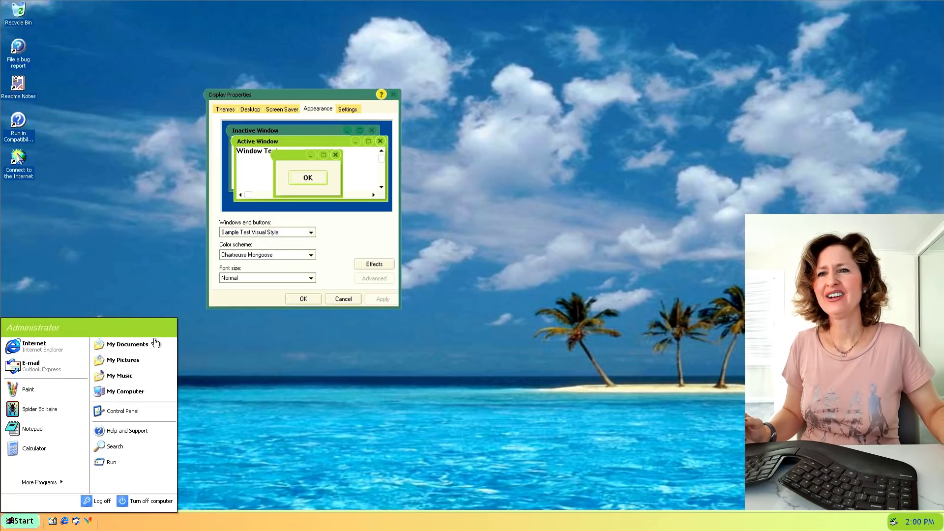
pyautogui.click(30, 391)
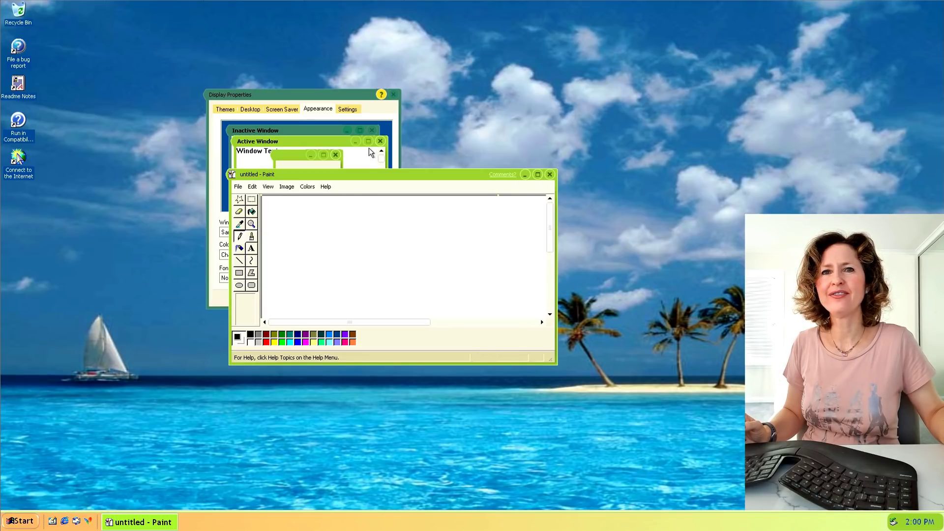
pyautogui.moveTo(355, 176)
pyautogui.mouseDown()
pyautogui.moveTo(489, 166)
pyautogui.moveTo(608, 142)
pyautogui.moveTo(473, 101)
pyautogui.mouseUp()
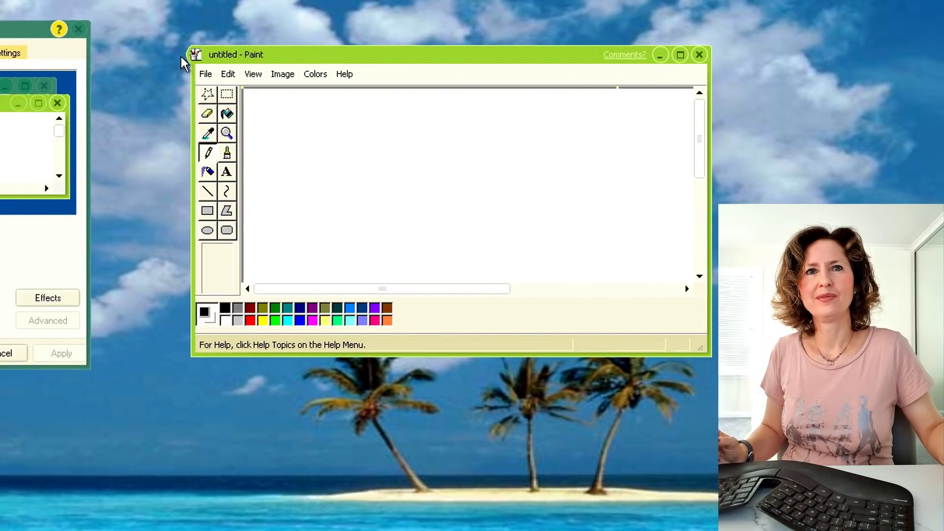
pyautogui.moveTo(291, 58)
pyautogui.mouseDown()
pyautogui.moveTo(270, 69)
pyautogui.moveTo(204, 208)
pyautogui.moveTo(167, 261)
pyautogui.moveTo(213, 259)
pyautogui.moveTo(167, 255)
pyautogui.moveTo(304, 187)
pyautogui.moveTo(294, 189)
pyautogui.mouseUp()
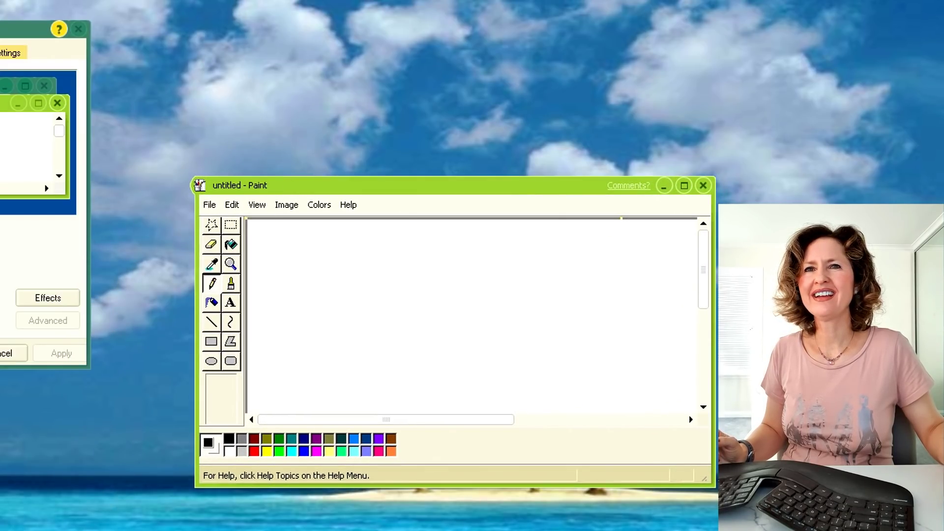
# Step: Apply the Blue Lagoon color scheme and reposition the Paint window to try out the new look
pyautogui.click(218, 309)
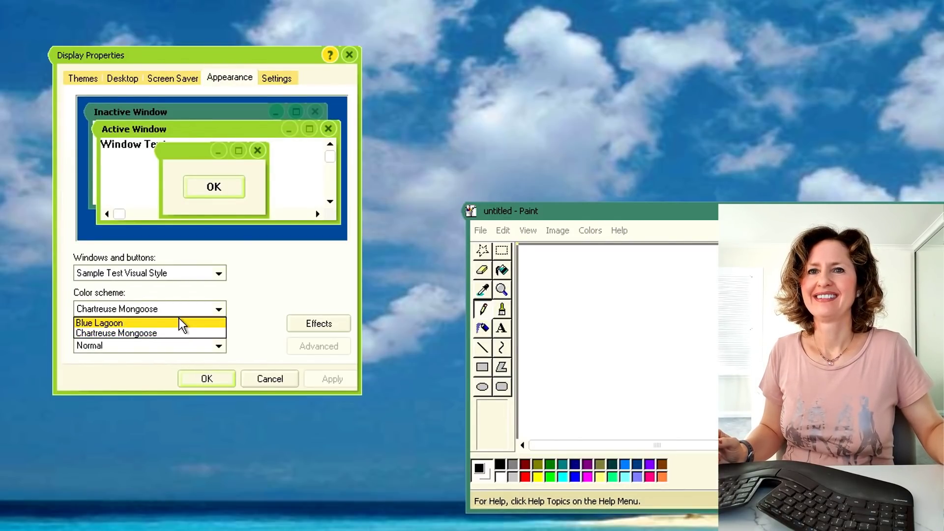
pyautogui.click(183, 322)
pyautogui.click(325, 379)
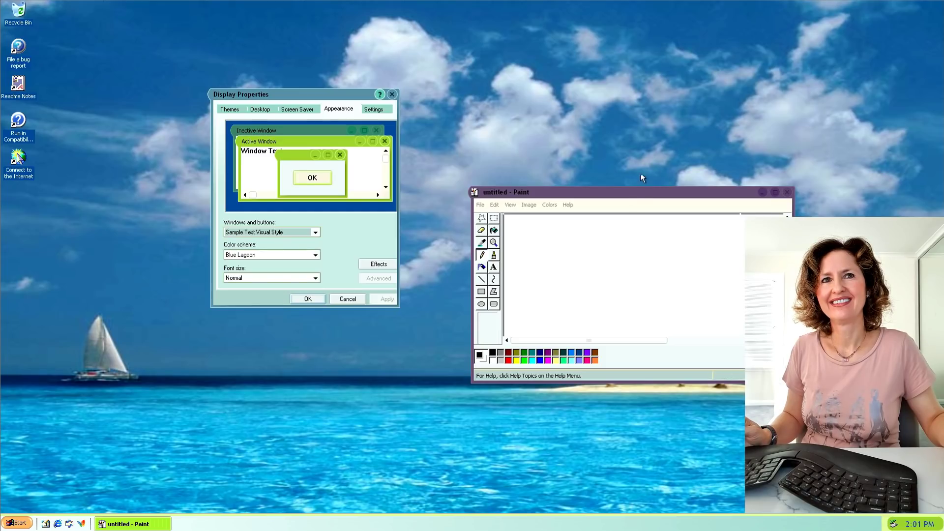
pyautogui.moveTo(632, 190)
pyautogui.mouseDown()
pyautogui.moveTo(592, 183)
pyautogui.moveTo(531, 232)
pyautogui.moveTo(616, 229)
pyautogui.mouseUp()
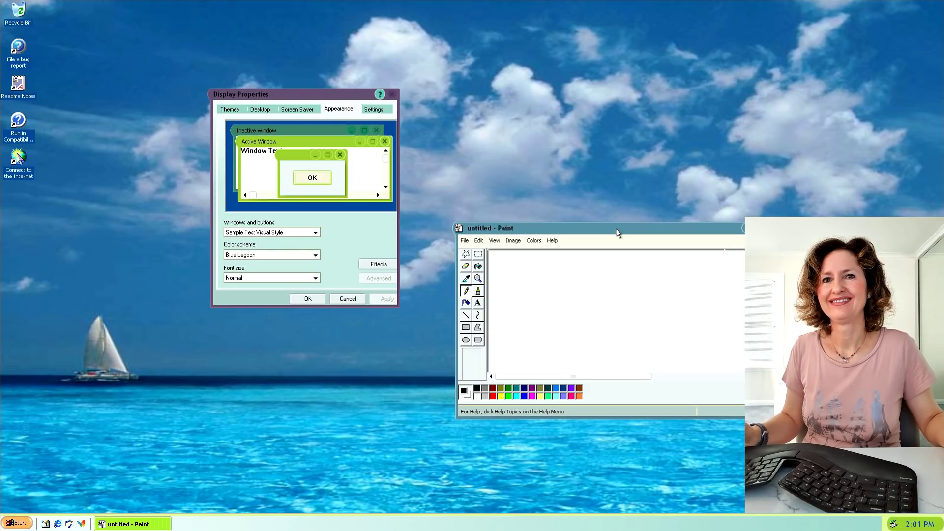
pyautogui.moveTo(508, 231)
pyautogui.mouseDown()
pyautogui.moveTo(481, 254)
pyautogui.moveTo(422, 250)
pyautogui.moveTo(441, 238)
pyautogui.mouseUp()
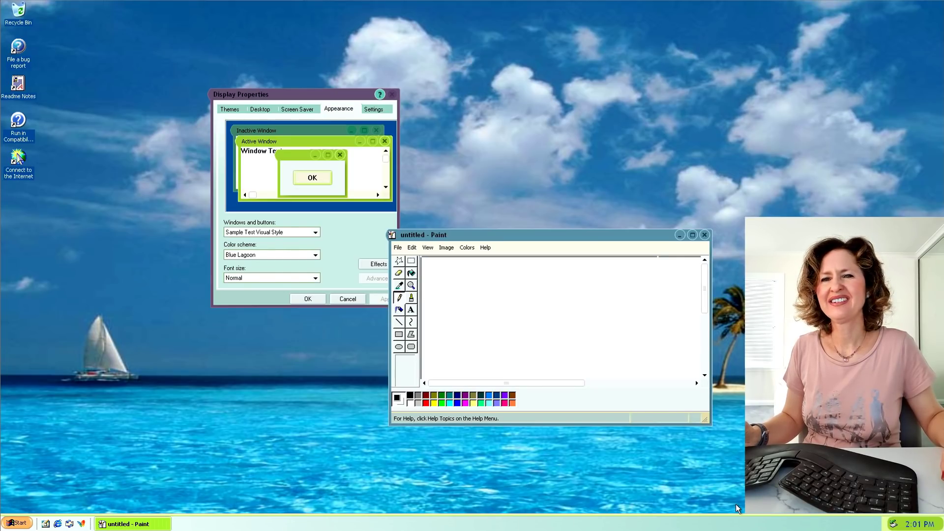
pyautogui.click(294, 229)
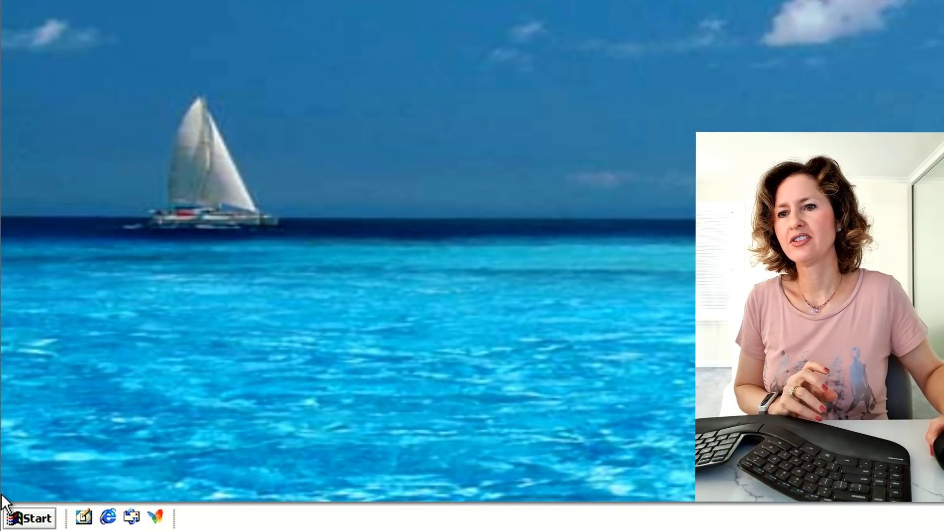
# Step: Open My Computer and browse to Local Disk (C:)
pyautogui.rightClick(42, 519)
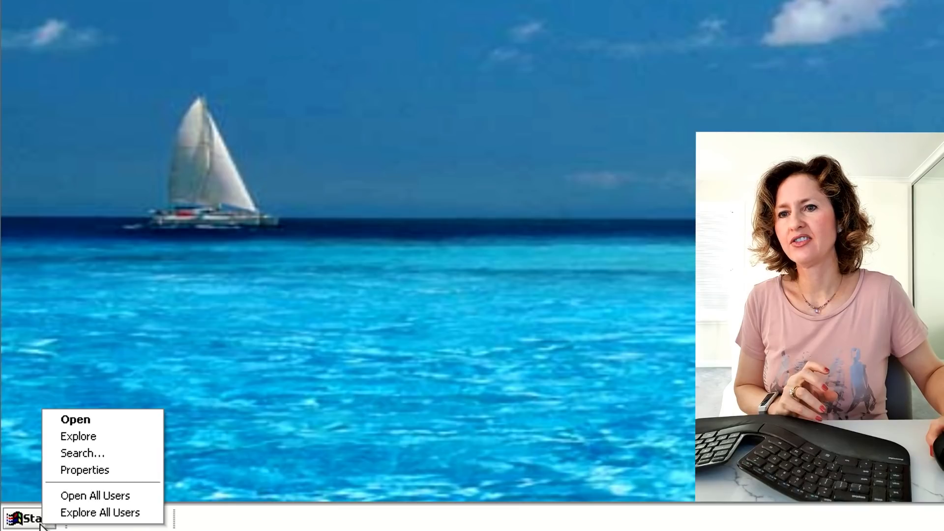
pyautogui.click(49, 520)
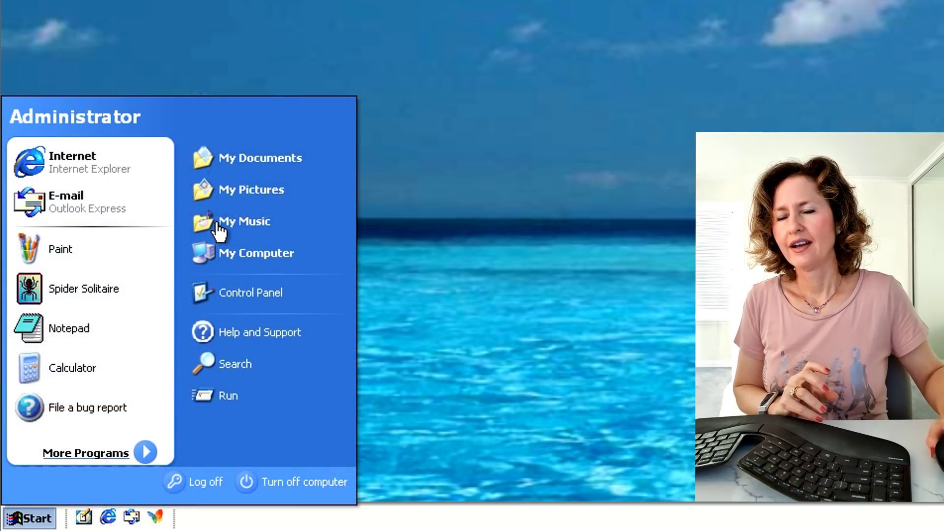
pyautogui.click(257, 254)
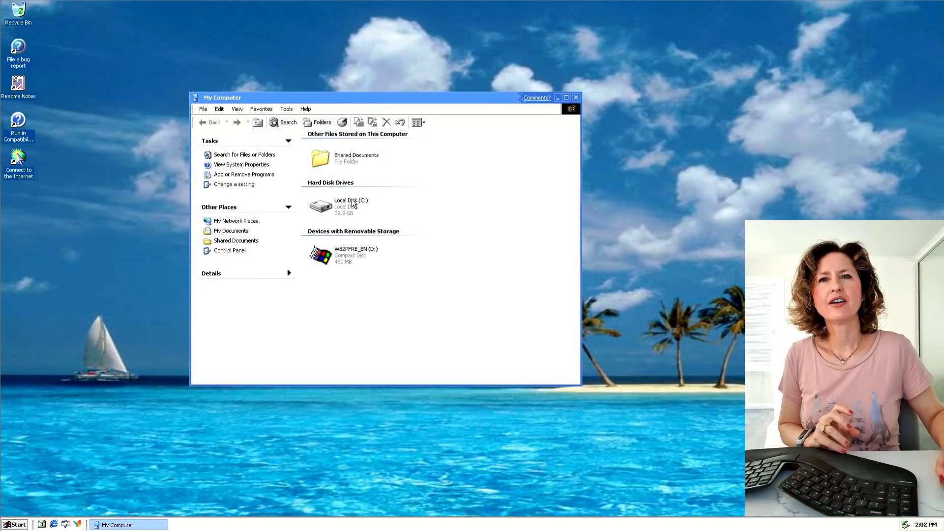
pyautogui.click(352, 203)
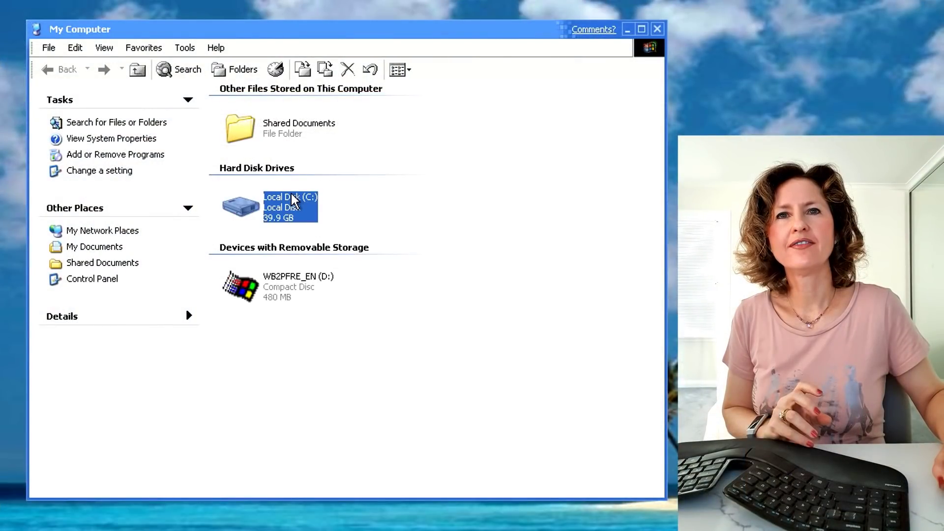
pyautogui.doubleClick(292, 199)
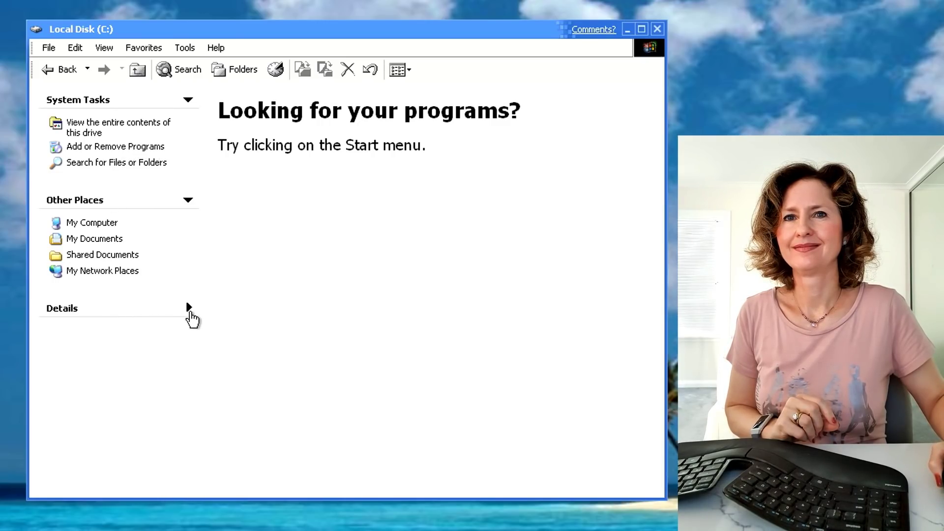
# Step: Expand the details of Local Disk (C:) and reveal the drive's entire contents
pyautogui.click(189, 308)
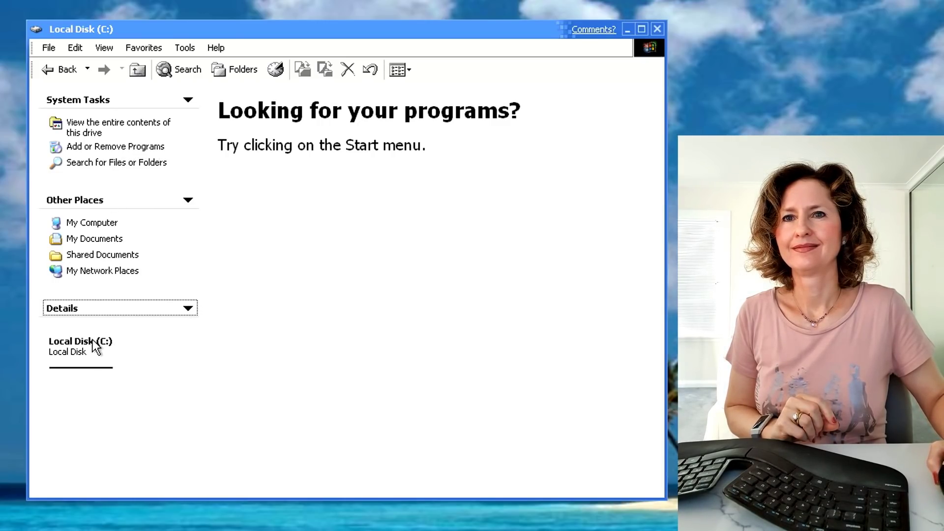
pyautogui.click(221, 268)
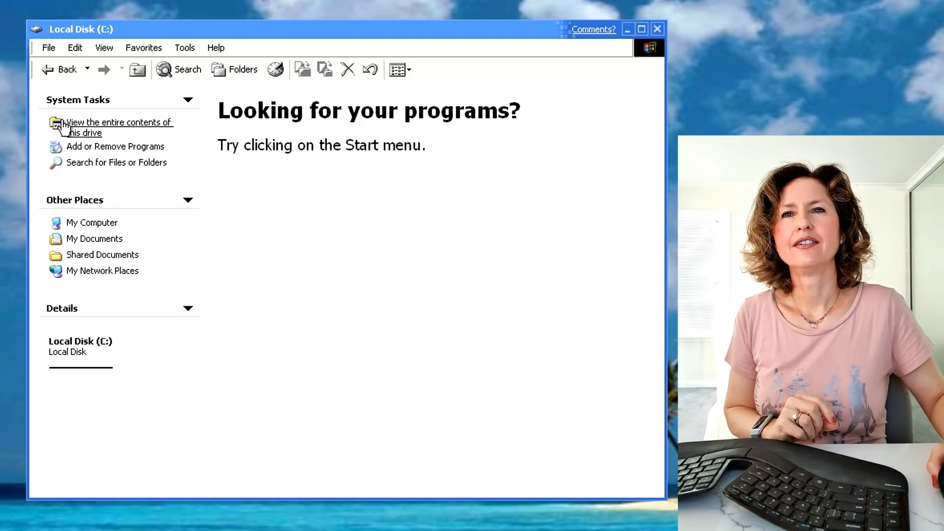
pyautogui.click(126, 130)
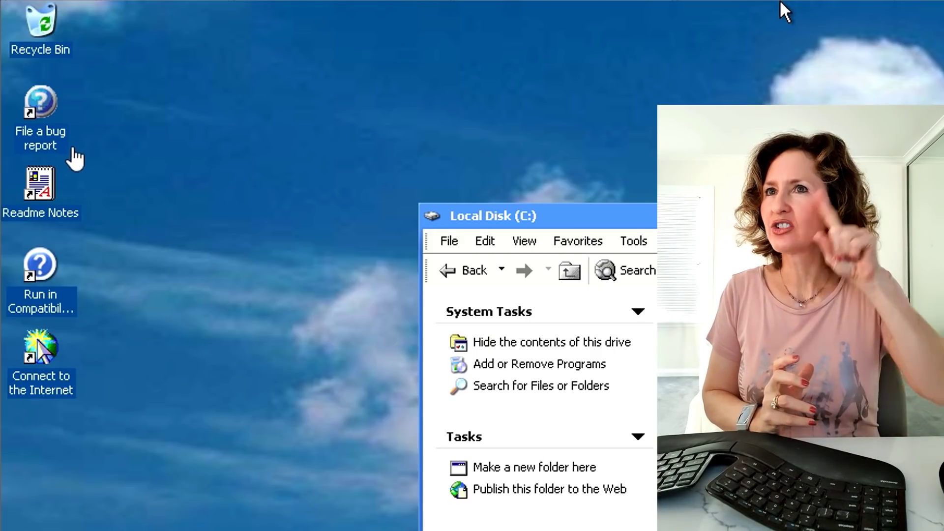
# Step: Open the WINDOWS folder on the drive and reveal its entire contents
pyautogui.moveTo(43, 193); pyautogui.dragTo(44, 24)
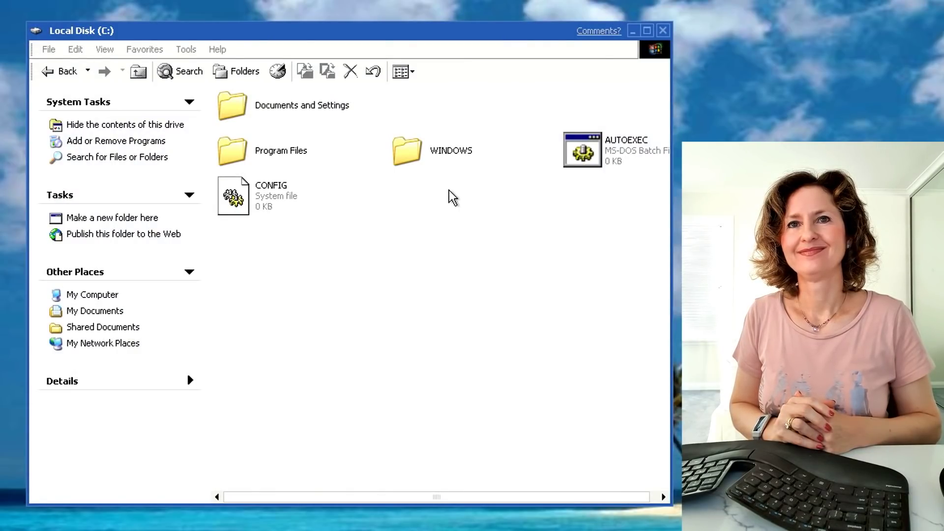
pyautogui.doubleClick(460, 153)
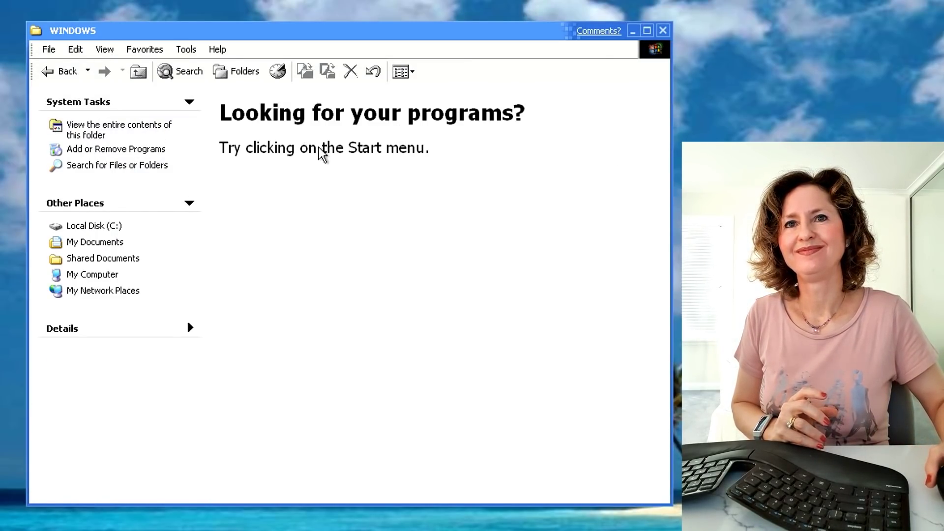
pyautogui.click(142, 129)
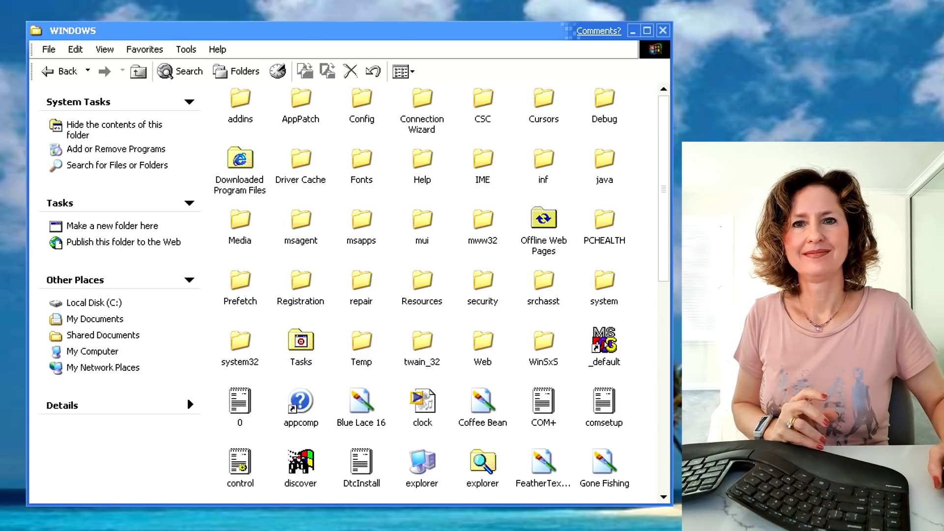
# Step: Open the Tours folder inside the Help folder and launch the Flash file in it
pyautogui.click(425, 170)
pyautogui.doubleClick(425, 170)
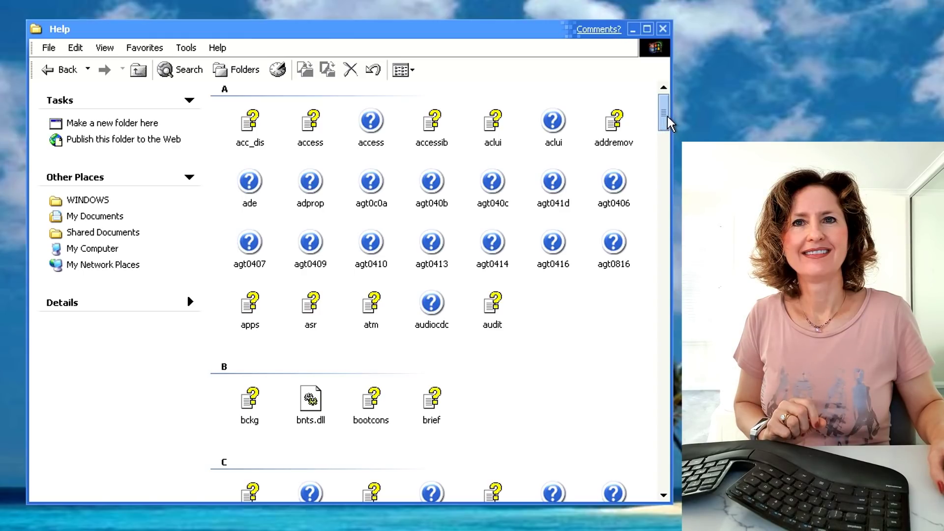
pyautogui.moveTo(668, 117); pyautogui.dragTo(573, 432)
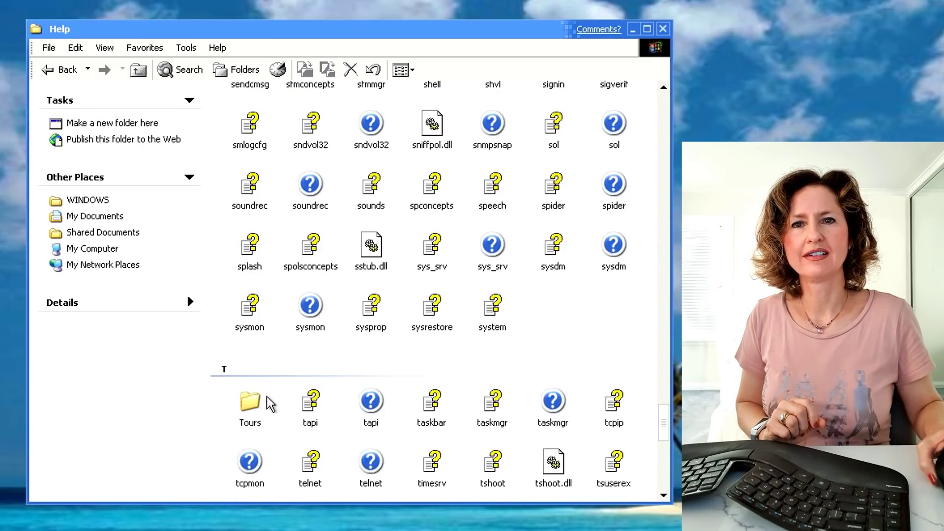
pyautogui.doubleClick(253, 403)
pyautogui.doubleClick(237, 104)
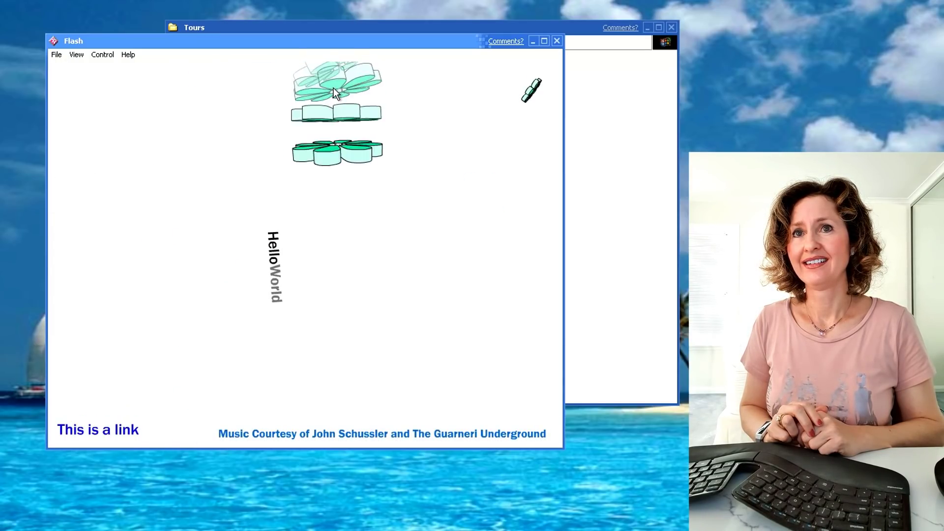
# Step: Follow the "This is a link" text in the Flash movie, close the help page it opens and reposition the window
pyautogui.click(111, 439)
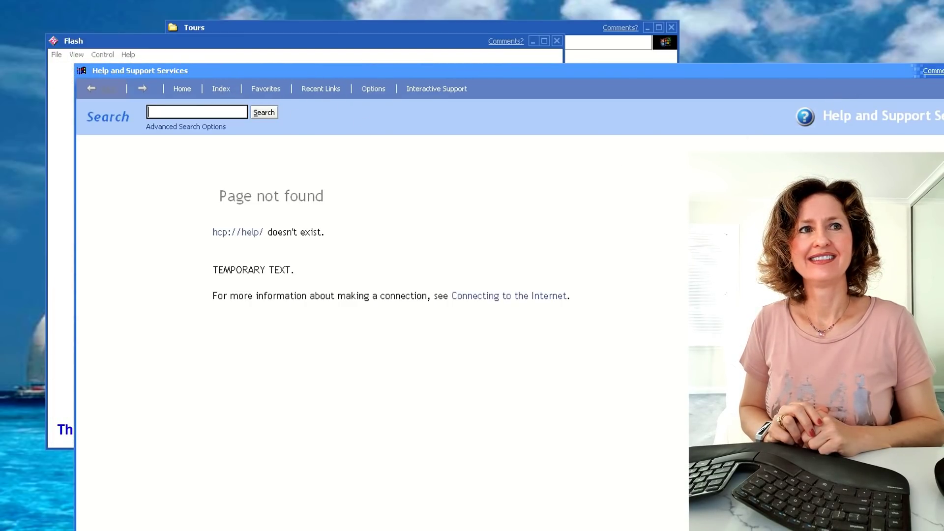
pyautogui.hotkey('alt', 'F4')
pyautogui.moveTo(430, 39); pyautogui.dragTo(453, 51)
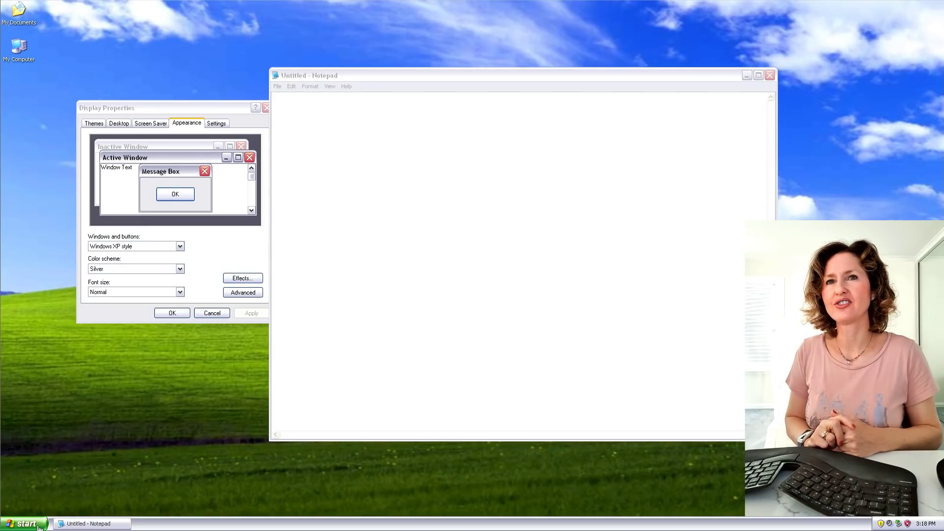
# Step: Apply the Default (blue) color scheme in Windows XP, close the display properties and open the Start menu
pyautogui.click(164, 268)
pyautogui.click(147, 278)
pyautogui.click(250, 313)
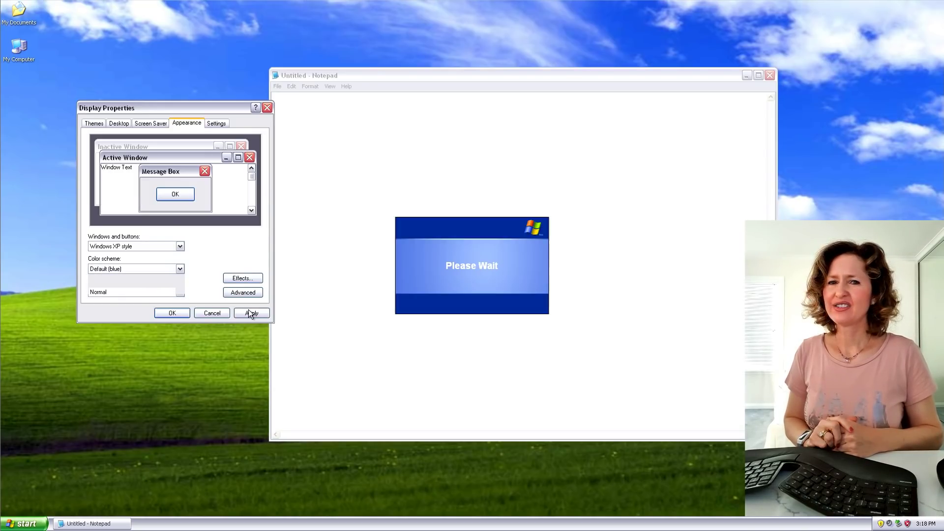
pyautogui.click(173, 313)
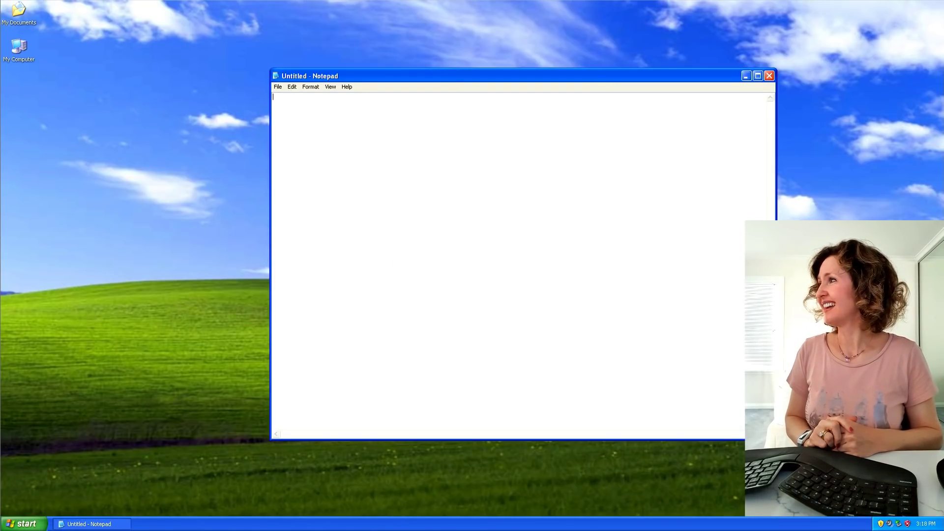
pyautogui.click(24, 524)
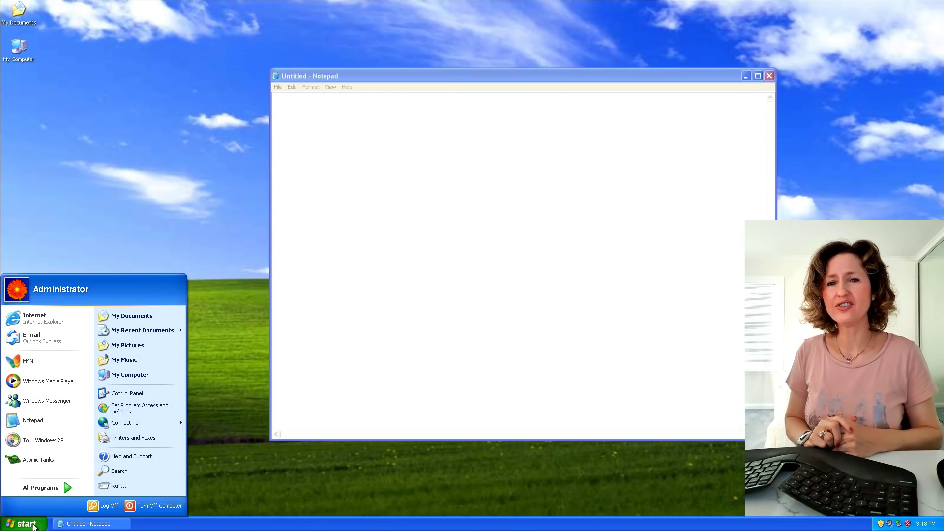
# Step: Play the animated version of the Windows XP Tour and exit it at its topic overview
pyautogui.click(50, 438)
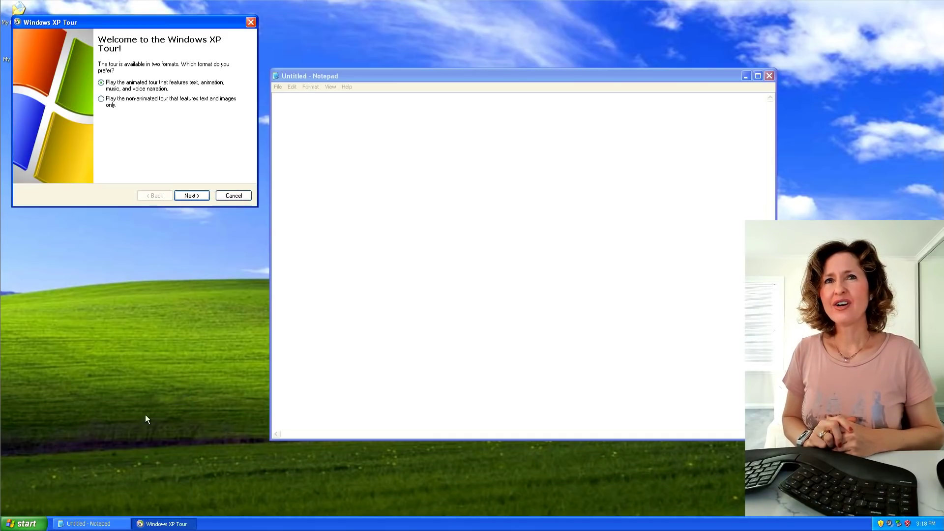
pyautogui.click(205, 196)
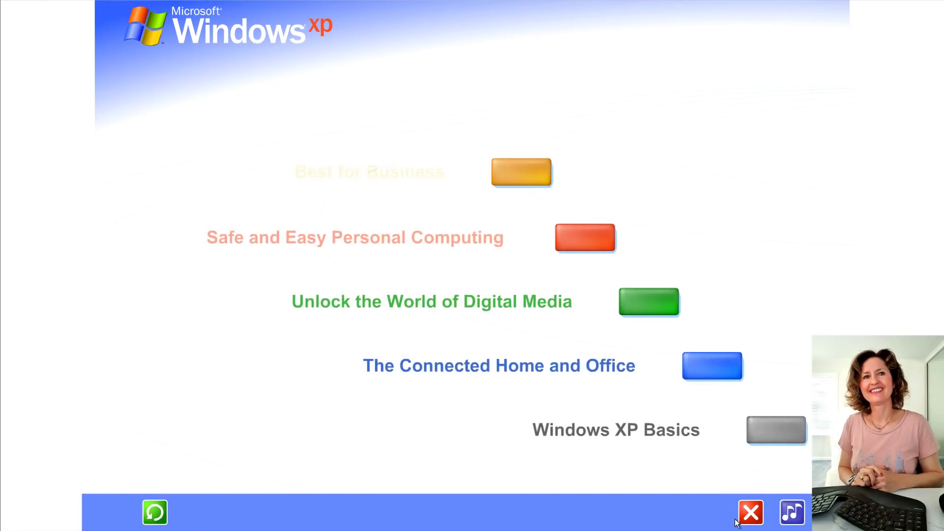
pyautogui.click(750, 512)
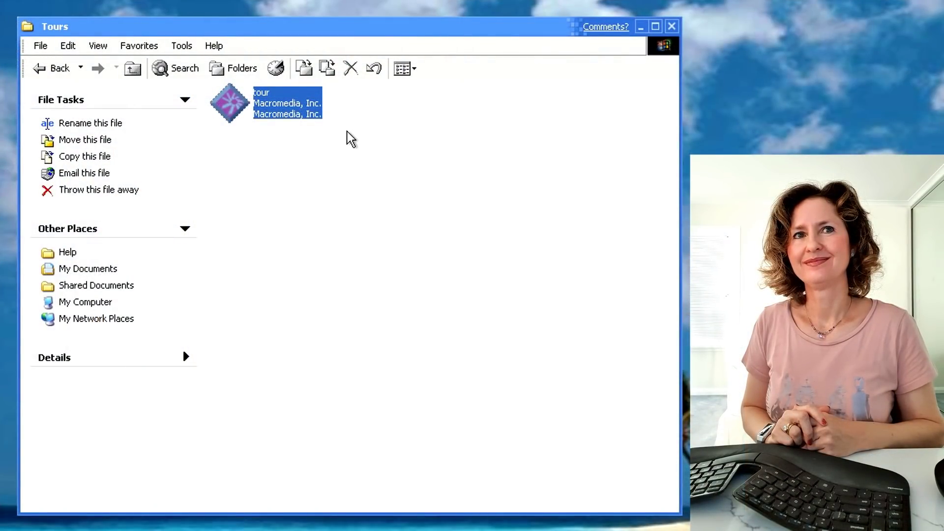
# Step: Go back from the Tours folder to the Help folder and close the folder window
pyautogui.moveTo(259, 113)
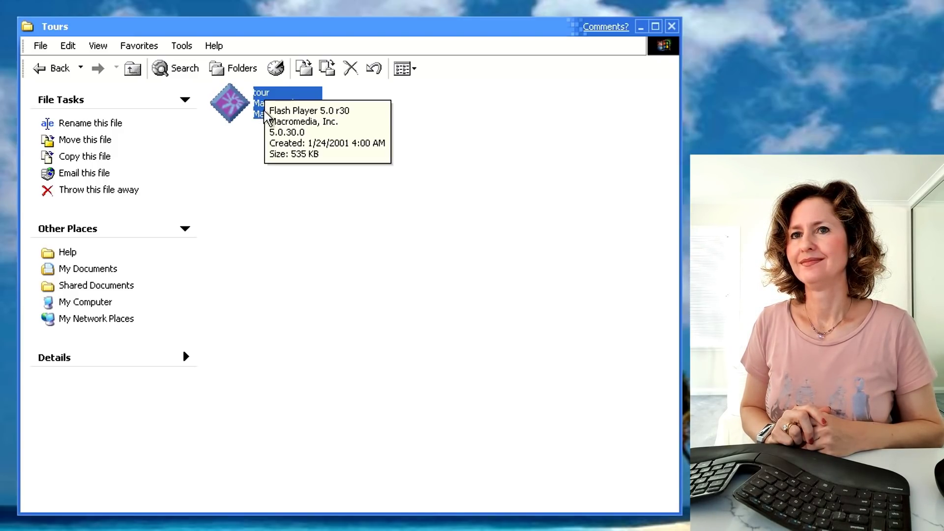
pyautogui.click(58, 69)
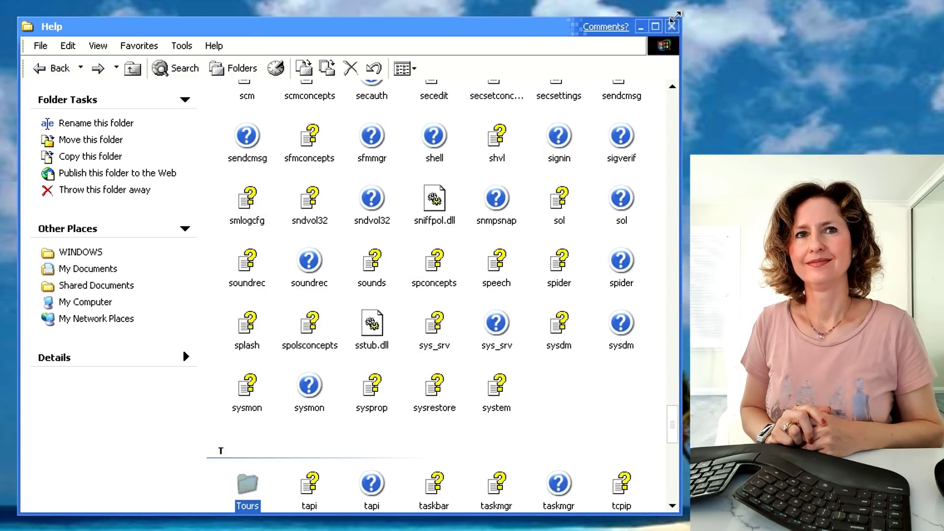
pyautogui.click(671, 26)
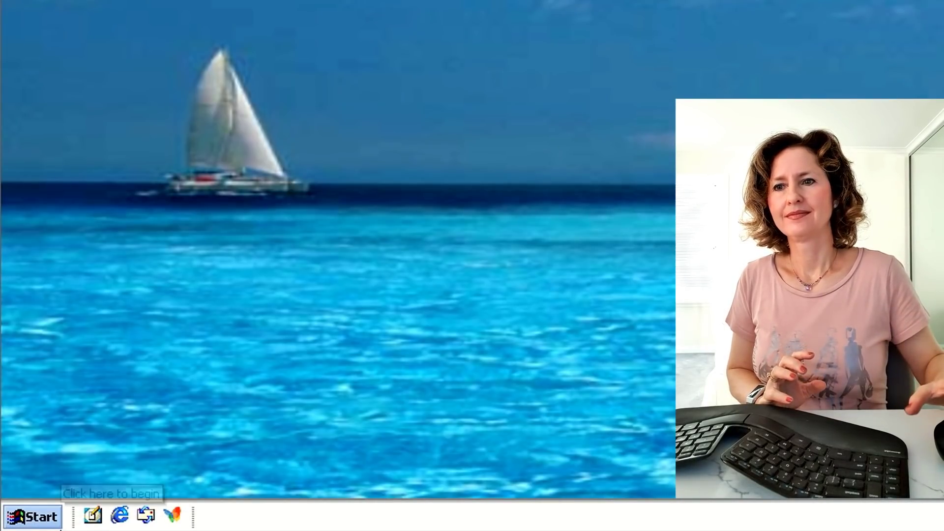
# Step: Launch Activate Windows and continue to the registration form with online registration enabled
pyautogui.click(8, 516)
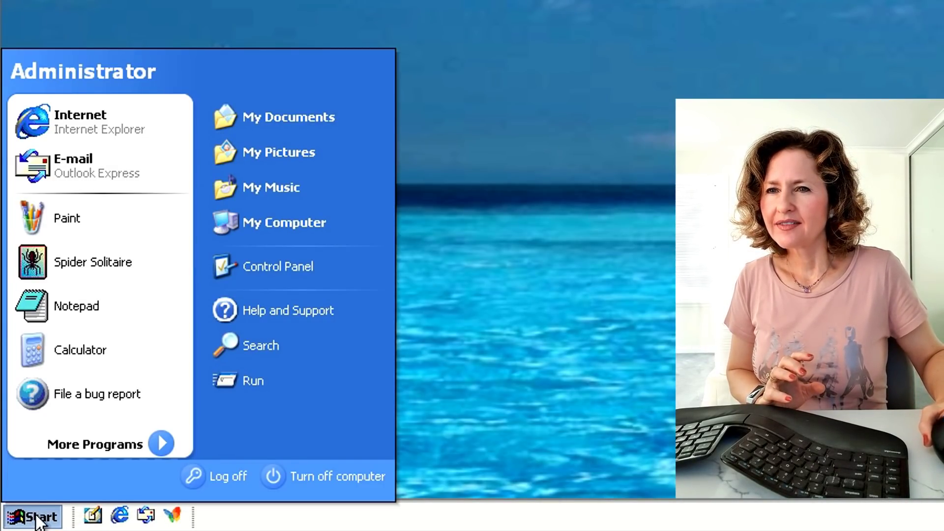
pyautogui.click(167, 446)
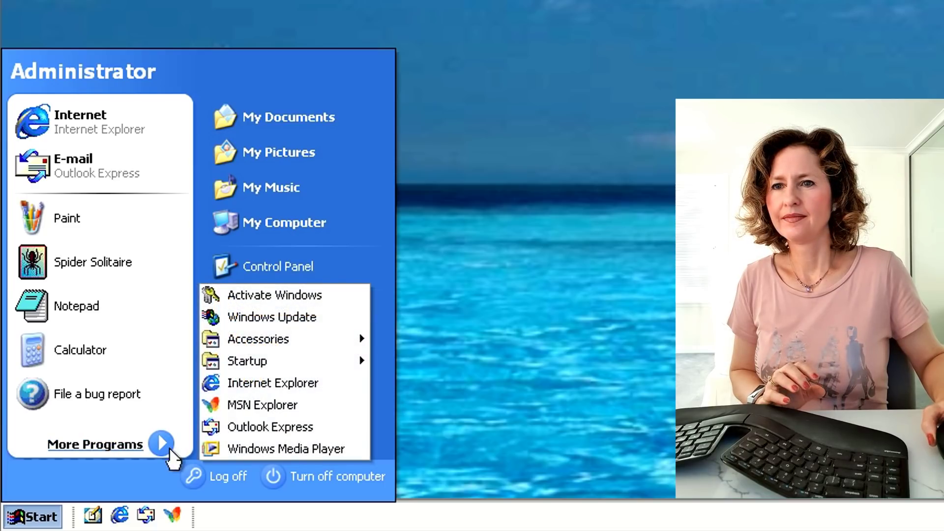
pyautogui.click(309, 293)
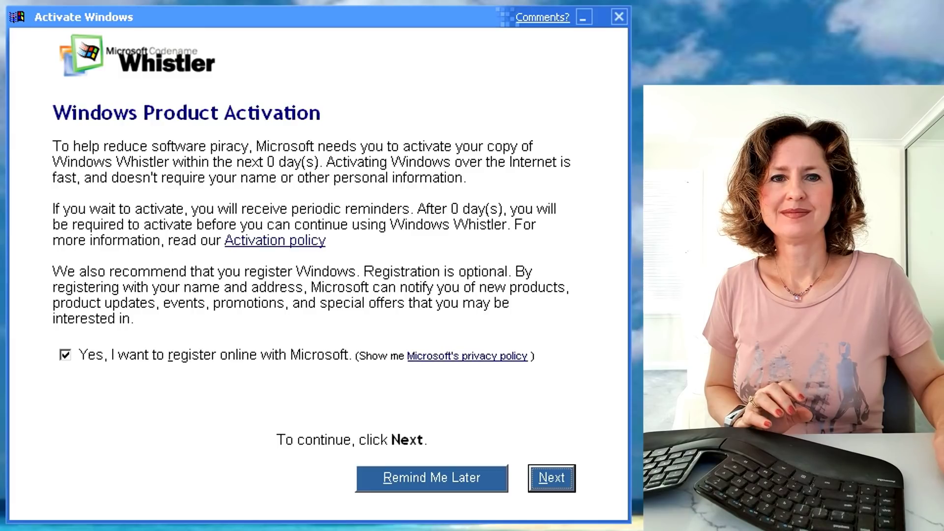
pyautogui.click(553, 477)
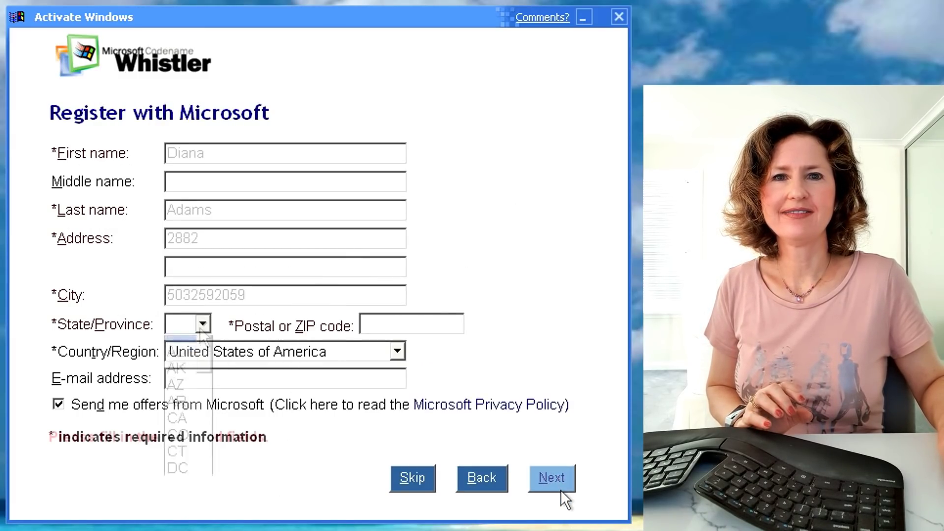
# Step: Fill in the required address fields of the registration form with Vanuatu as the country, submit it and finish the activation
pyautogui.click(180, 378)
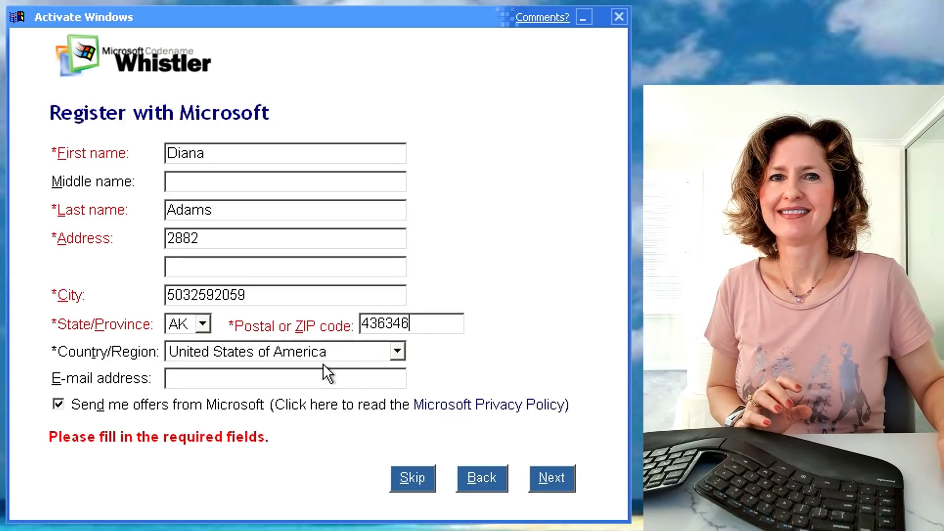
pyautogui.click(340, 351)
pyautogui.click(320, 450)
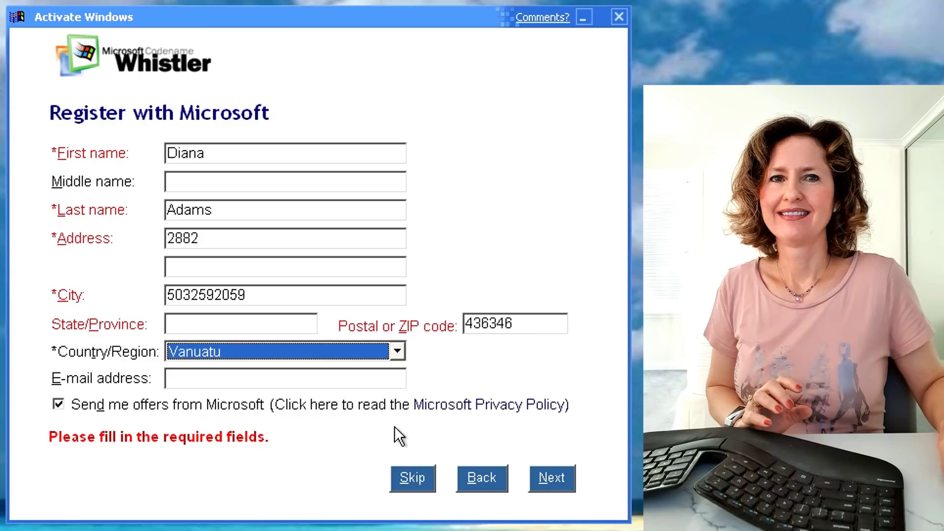
pyautogui.click(268, 324)
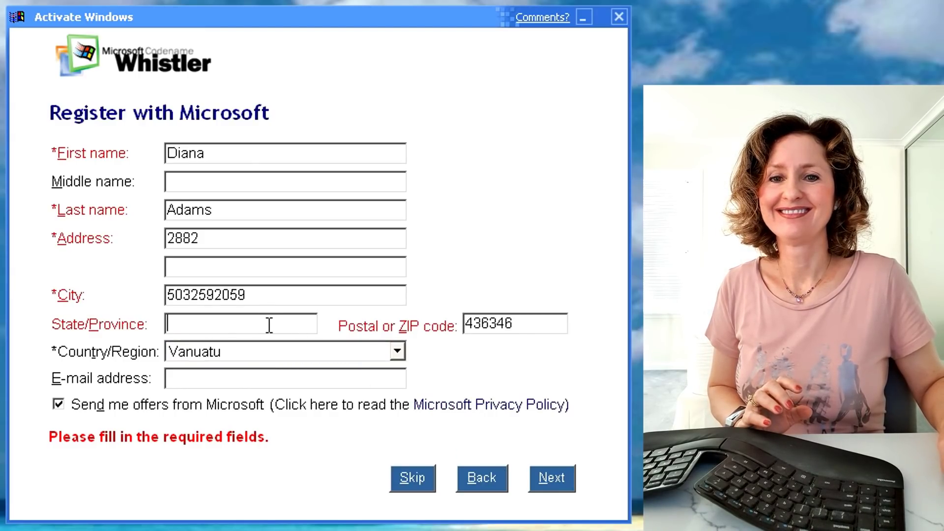
pyautogui.write('fcgjfgj')
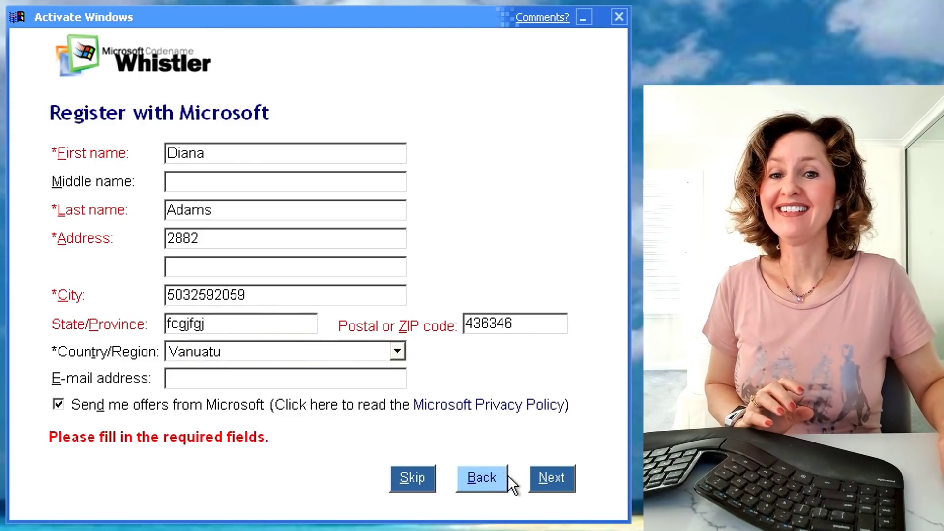
pyautogui.click(552, 483)
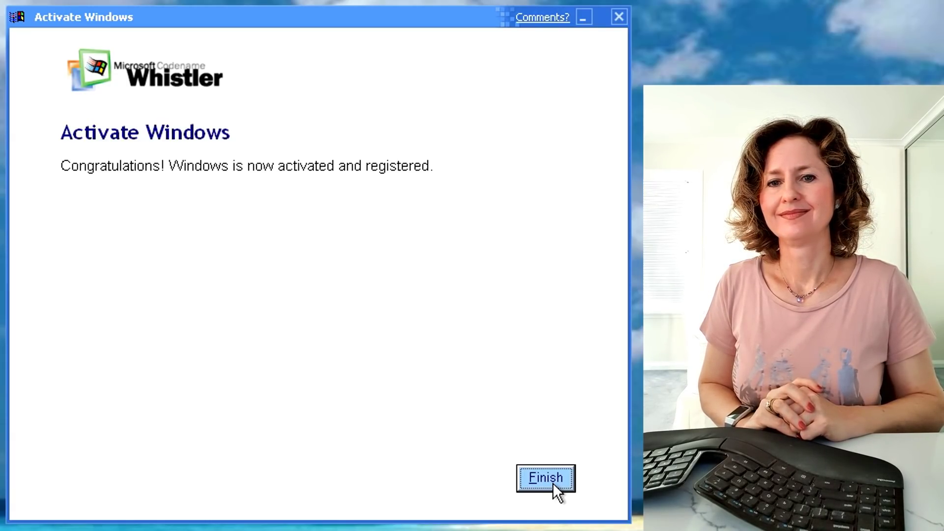
pyautogui.click(561, 475)
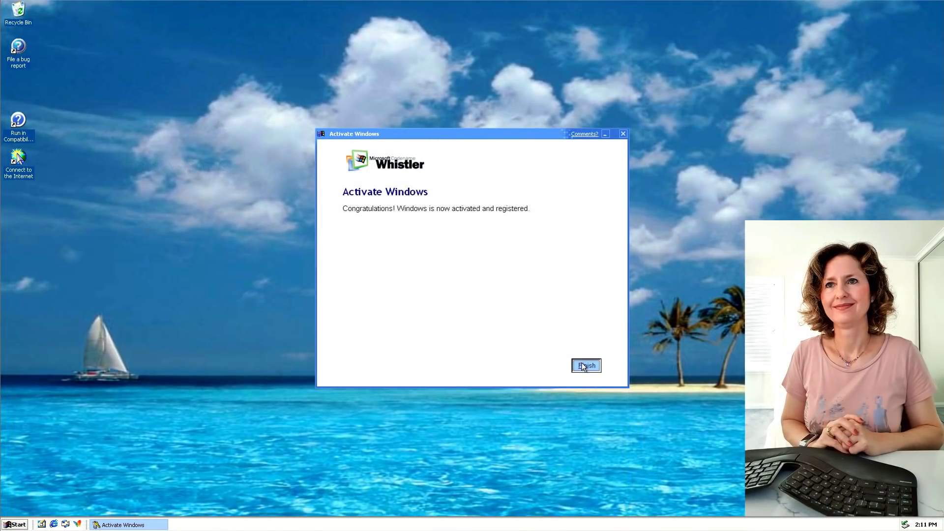
pyautogui.click(585, 365)
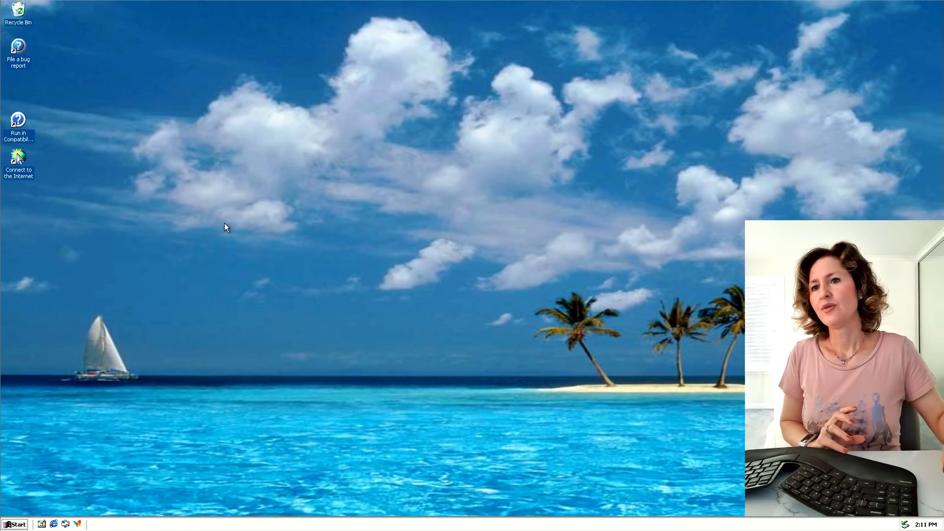
# Step: Open the Control Panel and reposition its window on the desktop
pyautogui.click(24, 524)
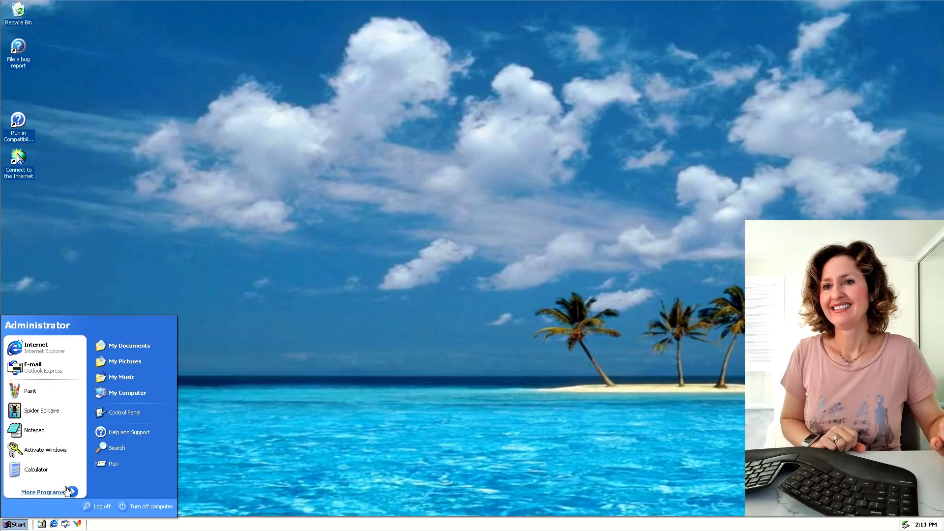
pyautogui.click(126, 412)
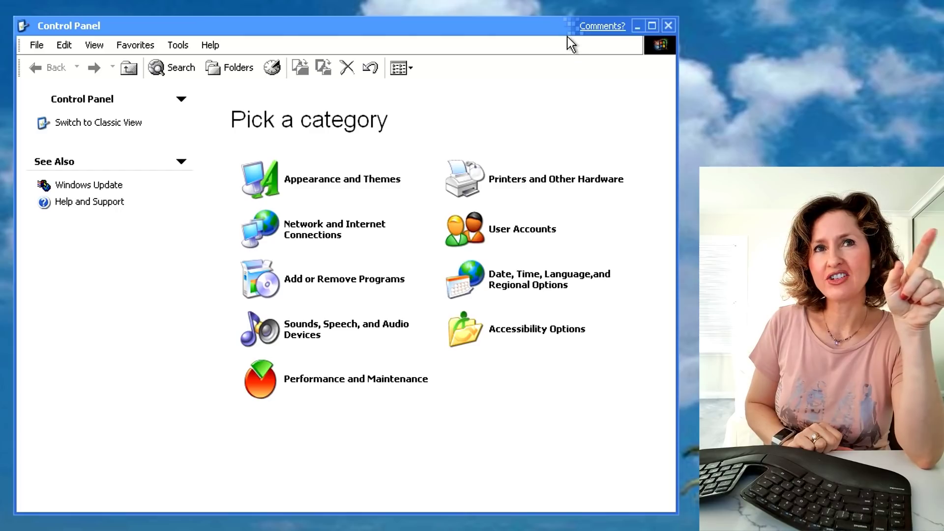
pyautogui.moveTo(555, 21); pyautogui.dragTo(492, 44)
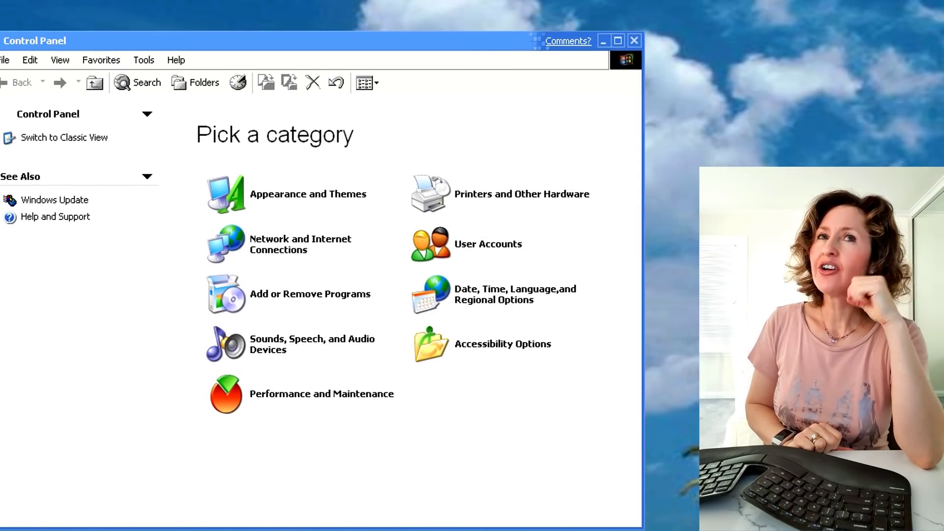
# Step: Open the desktop's Display Properties and place the dialog beside the Control Panel window
pyautogui.rightClick(43, 2)
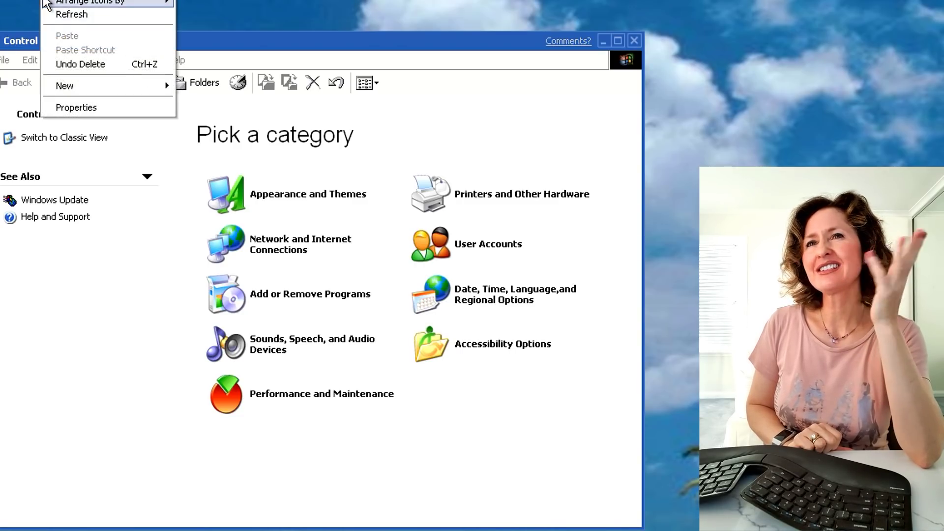
pyautogui.click(116, 107)
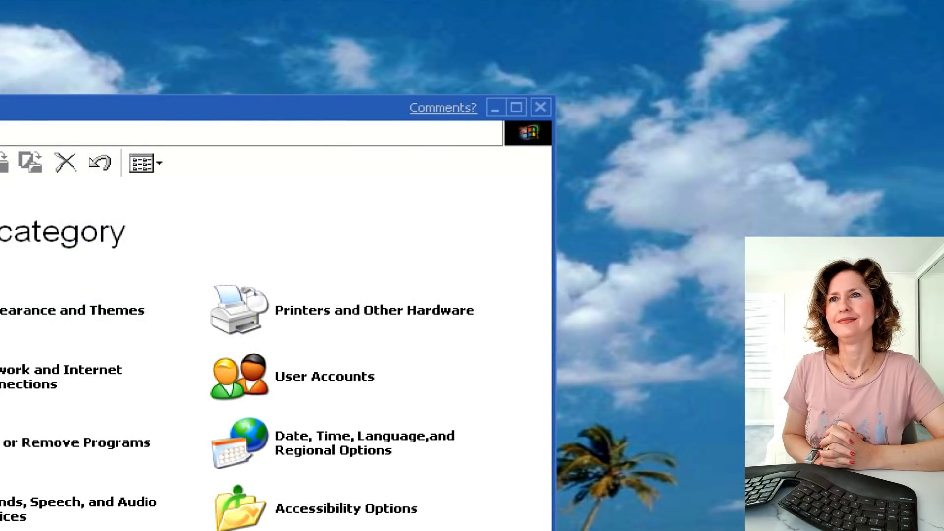
pyautogui.moveTo(41, 0); pyautogui.dragTo(426, 12)
pyautogui.moveTo(237, 66); pyautogui.dragTo(585, 46)
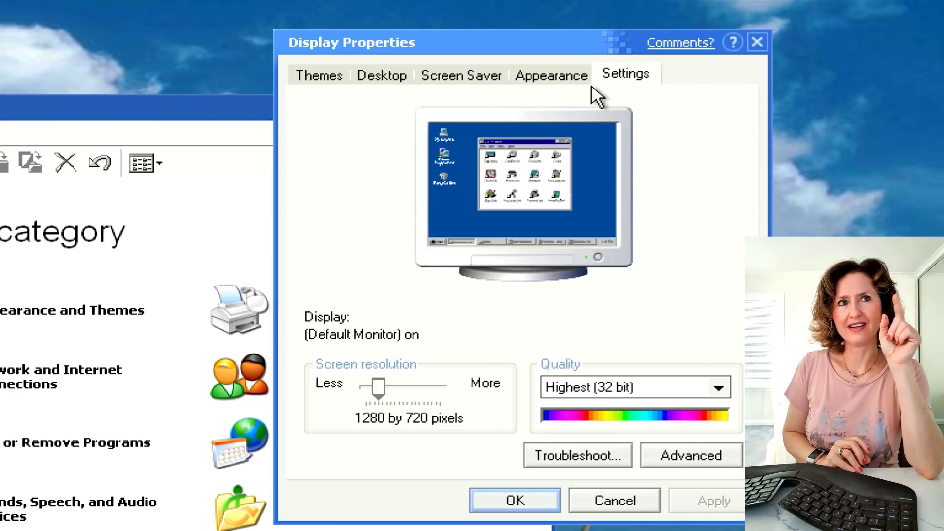
# Step: Switch between the Control Panel and Display Properties windows, moving each one to compare their active and inactive title bars
pyautogui.moveTo(251, 111); pyautogui.dragTo(135, 96)
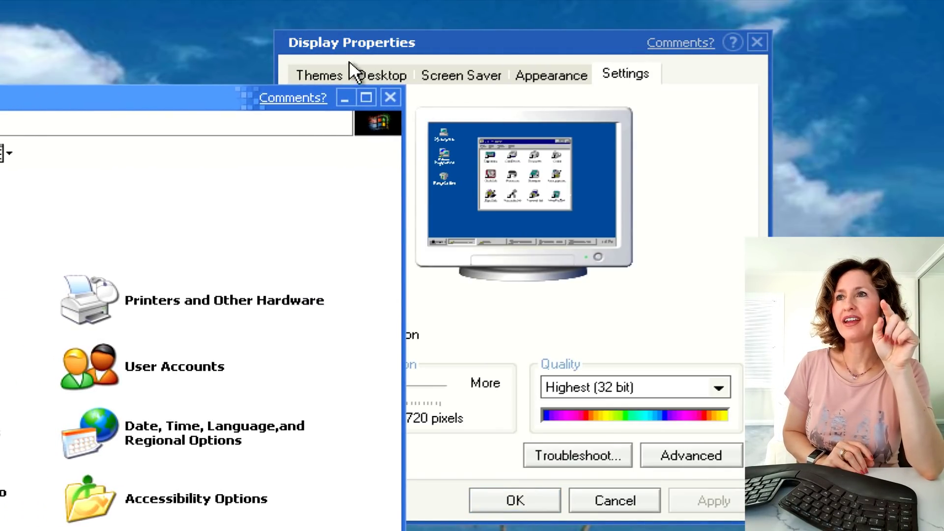
pyautogui.click(411, 46)
pyautogui.moveTo(411, 46); pyautogui.dragTo(358, 53)
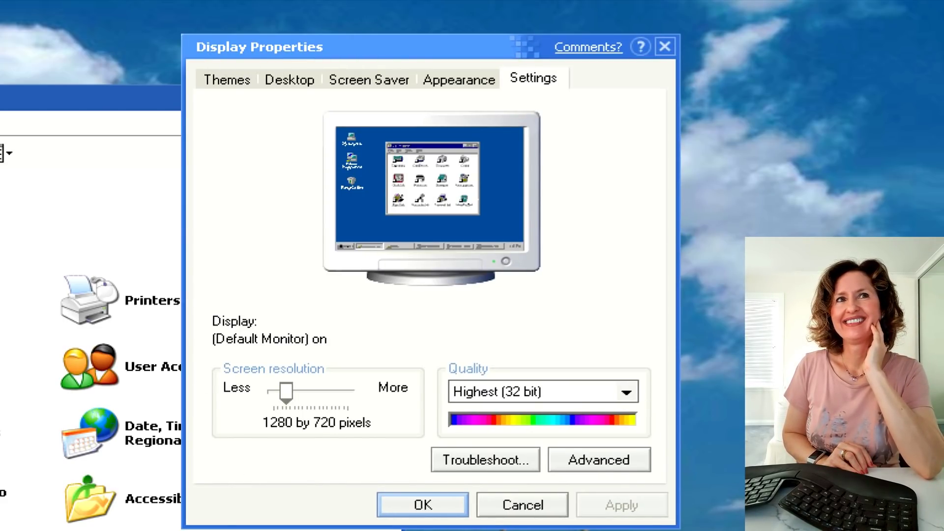
pyautogui.moveTo(0, 40); pyautogui.dragTo(791, 82)
pyautogui.click(542, 54)
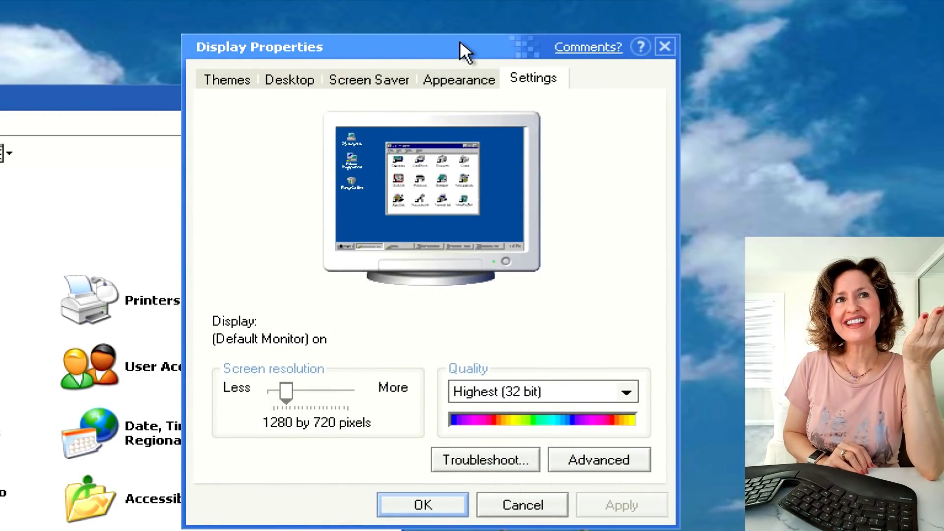
pyautogui.moveTo(459, 41); pyautogui.dragTo(341, 86)
pyautogui.click(30, 106)
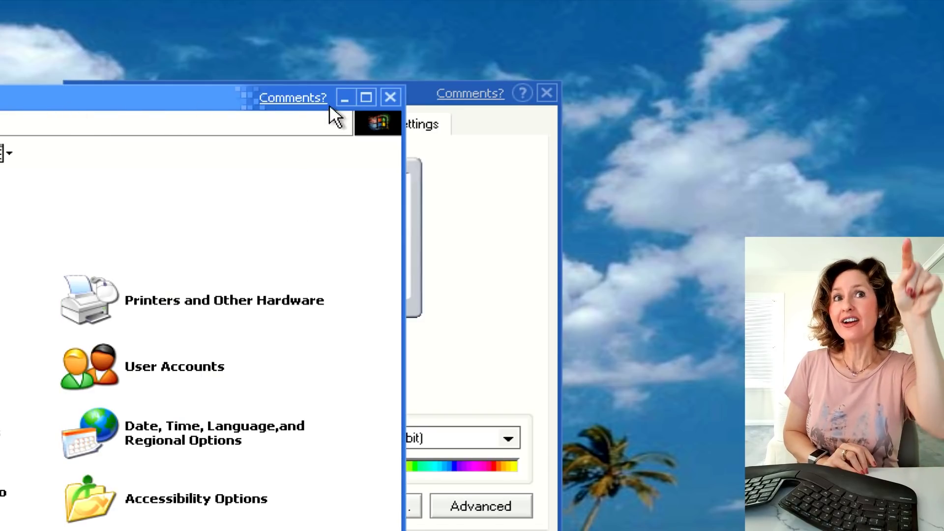
# Step: Close the Control Panel window and reposition the Display Properties dialog
pyautogui.click(390, 97)
pyautogui.moveTo(384, 93); pyautogui.dragTo(257, 76)
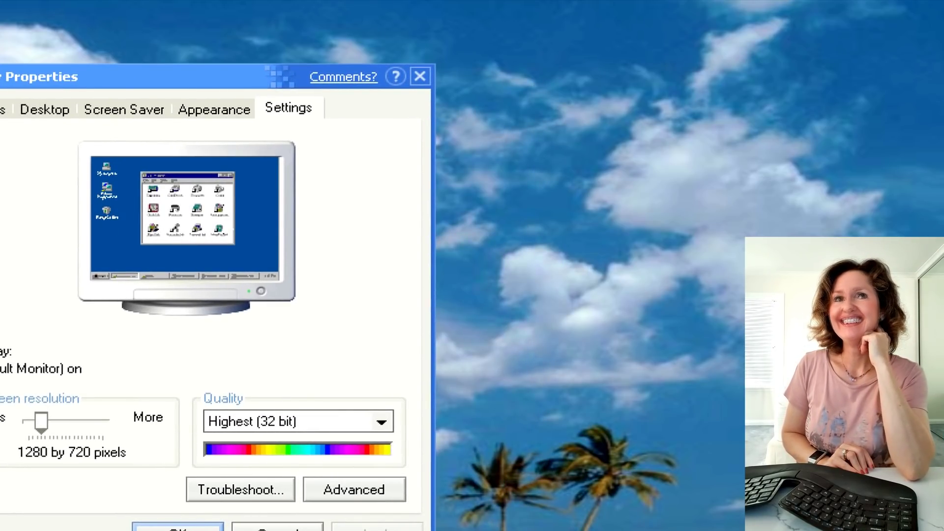
pyautogui.hotkey('alt', 'Tab')
pyautogui.moveTo(712, 82); pyautogui.dragTo(577, 79)
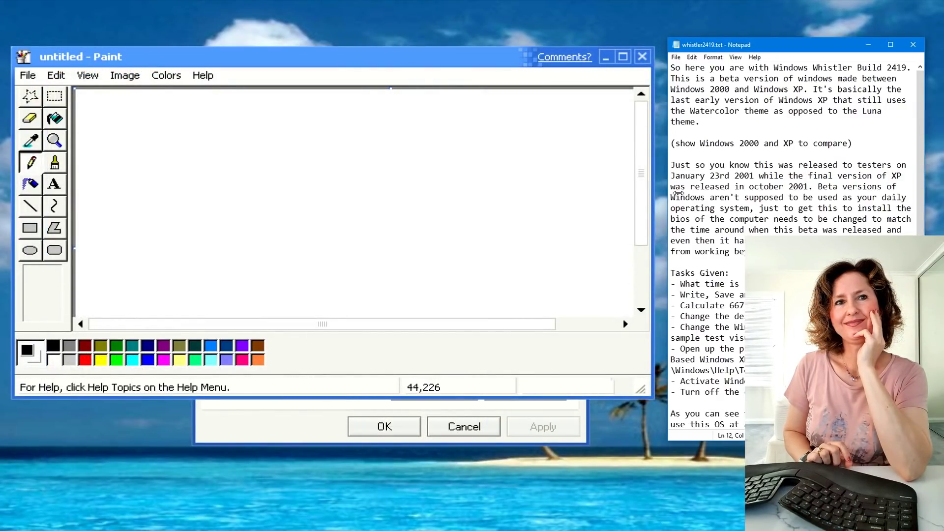
pyautogui.moveTo(794, 45); pyautogui.dragTo(792, 55)
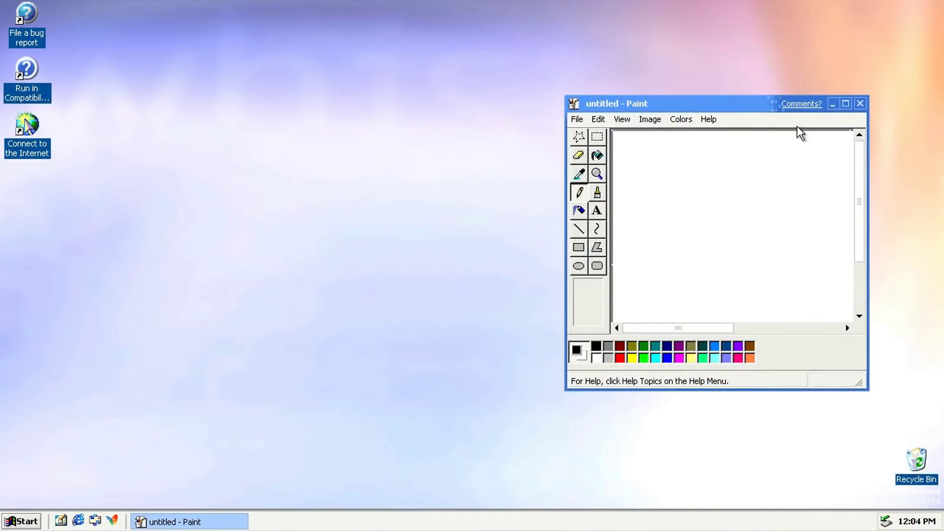
# Step: Run regedit and clear the LameButtonText value under HKEY_CURRENT_USER\Control Panel\Desktop
pyautogui.click(27, 522)
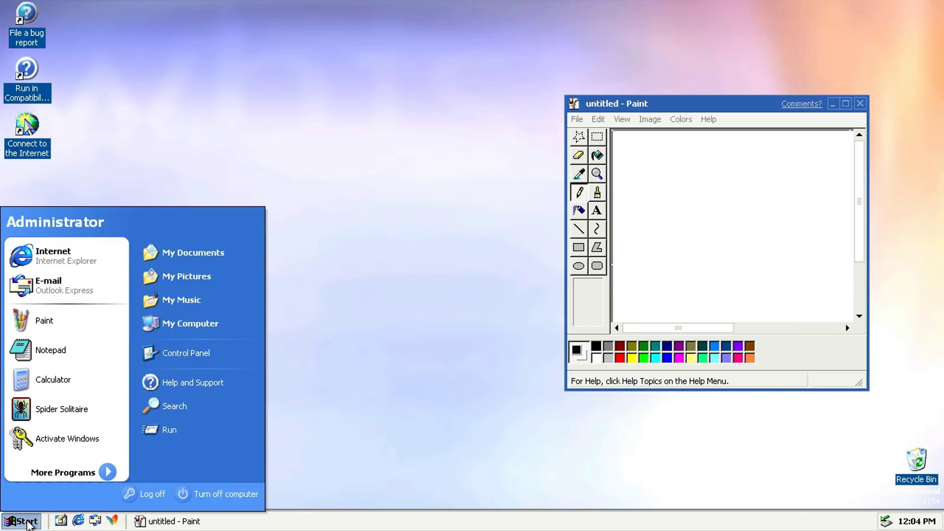
pyautogui.press('r')
pyautogui.press('Return')
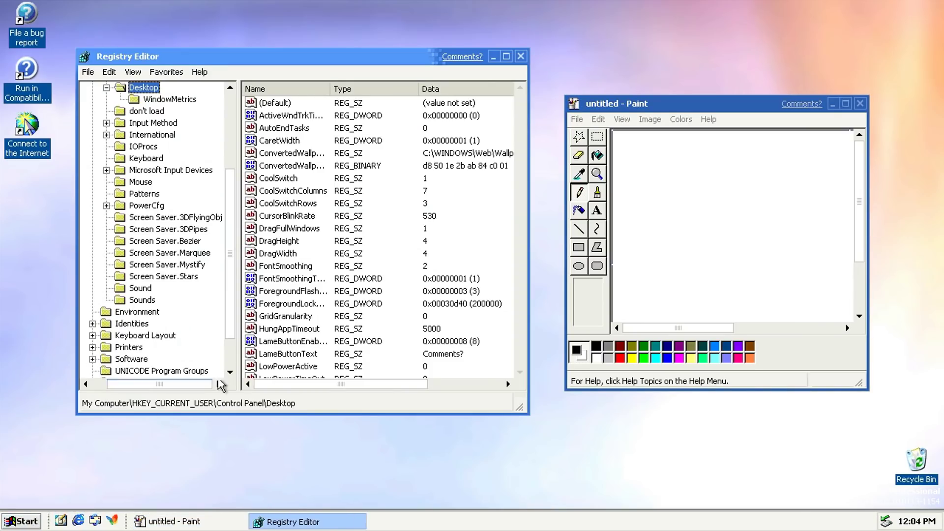
pyautogui.doubleClick(310, 354)
pyautogui.moveTo(180, 188); pyautogui.dragTo(123, 193)
pyautogui.press('BackSpace')
pyautogui.press('Return')
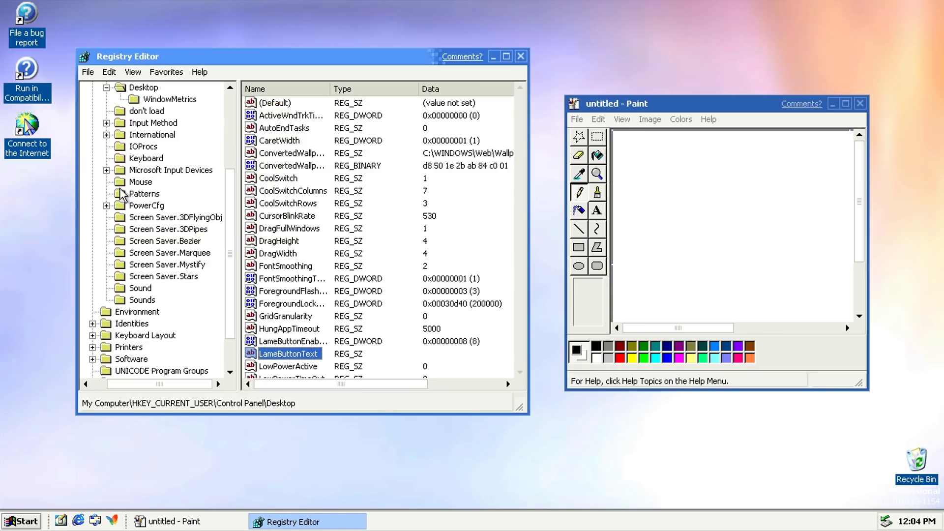
# Step: Close the Registry Editor, relaunch Paint to check its title bar and reposition the Paint window
pyautogui.click(521, 56)
pyautogui.click(860, 103)
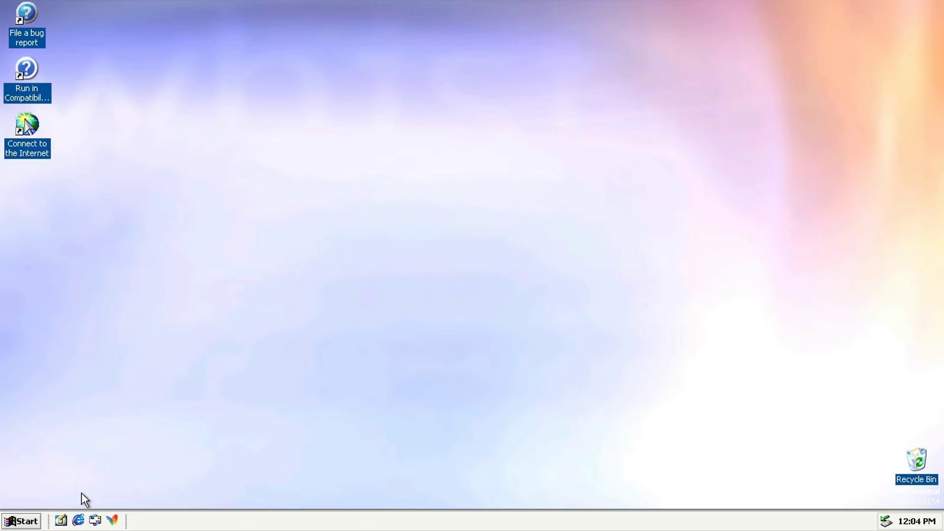
pyautogui.click(27, 521)
pyautogui.click(51, 322)
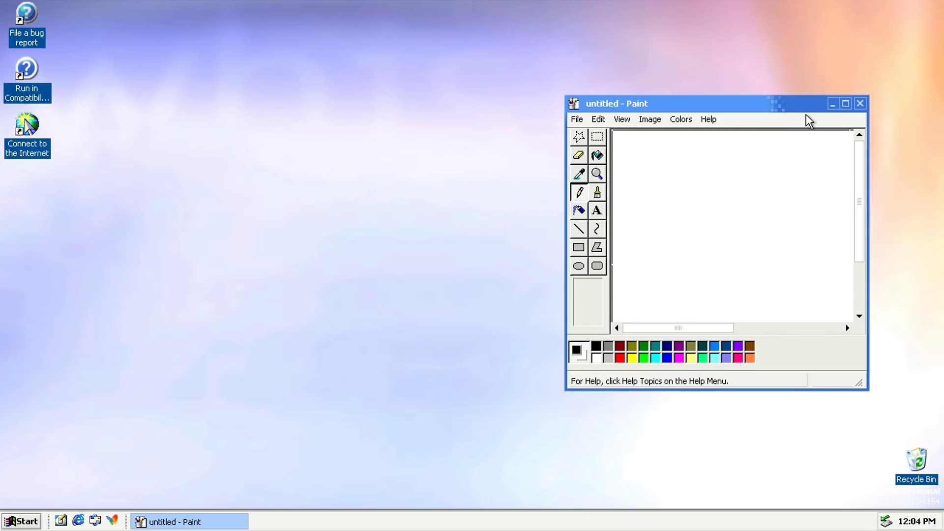
pyautogui.moveTo(807, 115)
pyautogui.mouseDown()
pyautogui.moveTo(588, 164)
pyautogui.moveTo(840, 113)
pyautogui.mouseUp()
# Step: Run regedit again and set the LameButtonText value to "OSFirstTimer"
pyautogui.press('super+r')
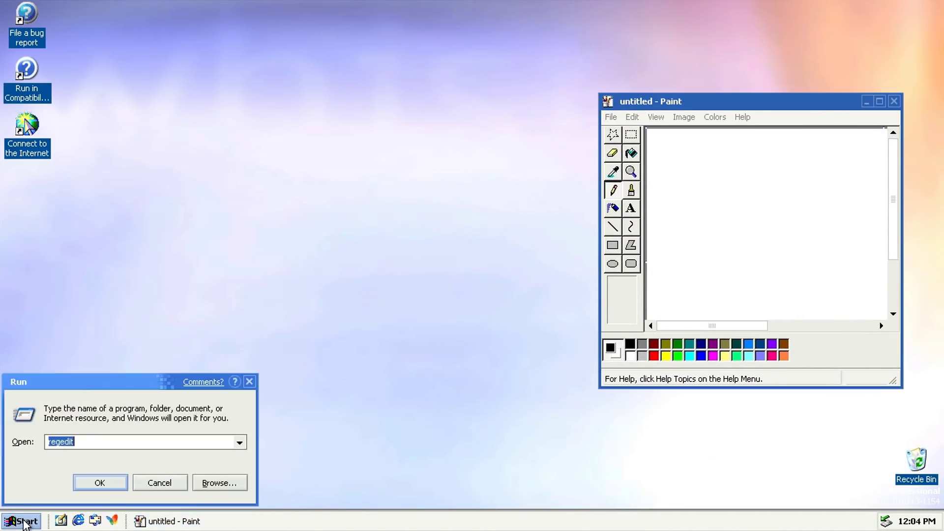
pyautogui.press('Return')
pyautogui.doubleClick(287, 354)
pyautogui.write('OSFirst')
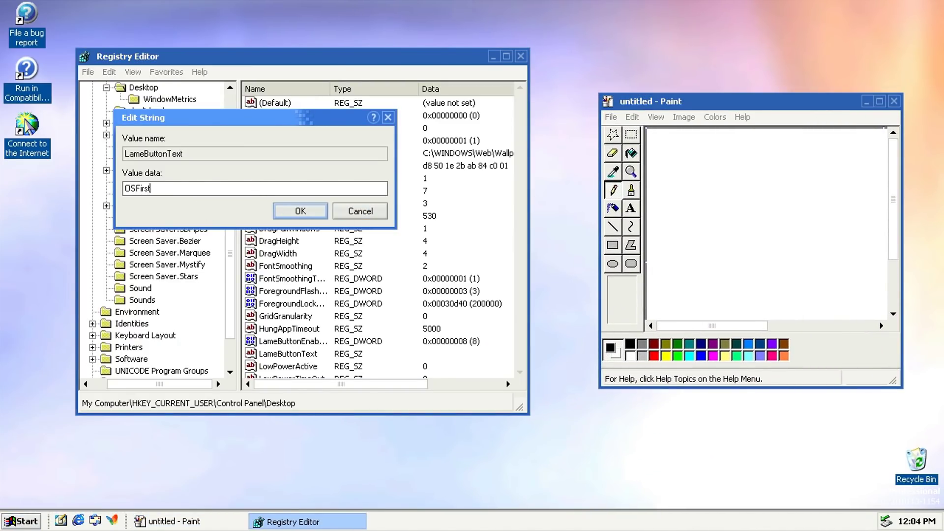
pyautogui.write('Timer')
pyautogui.press('Return')
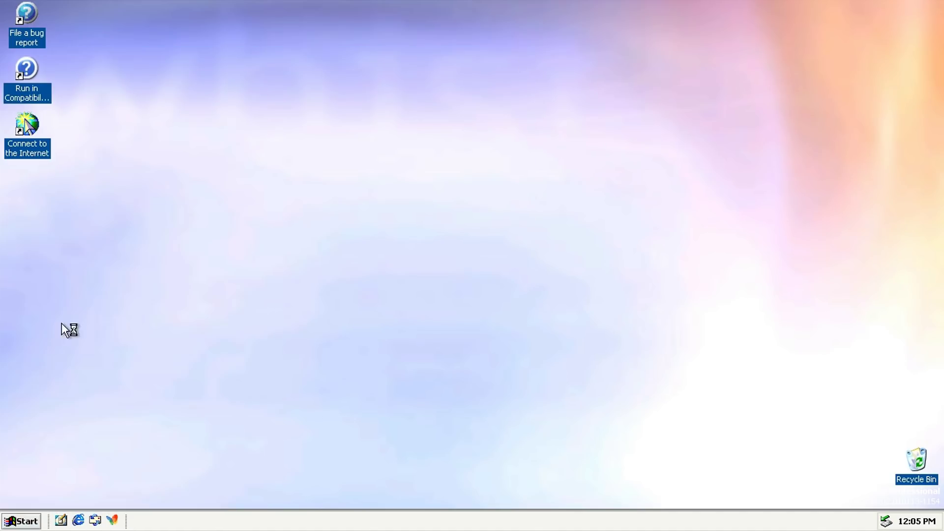
# Step: Turn off the computer to shut Windows down
pyautogui.click(799, 126)
pyautogui.click(20, 521)
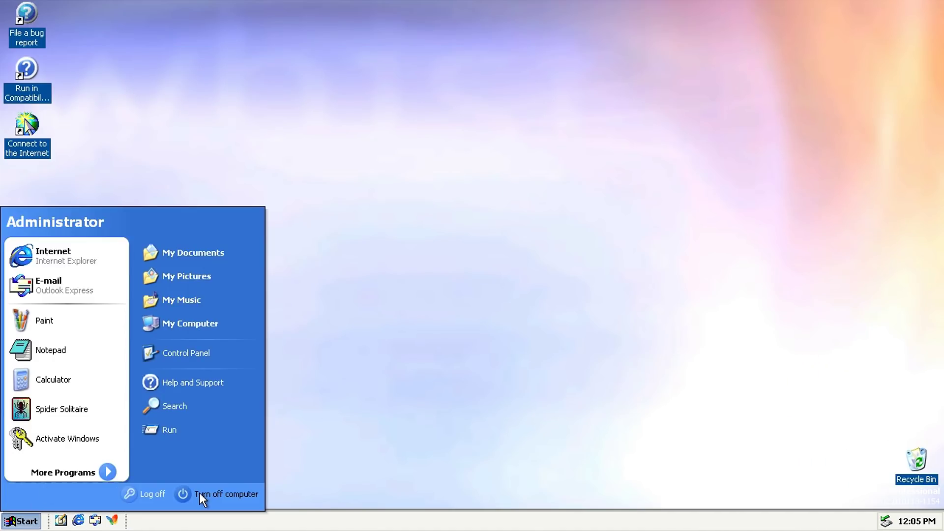
pyautogui.click(202, 494)
pyautogui.click(470, 237)
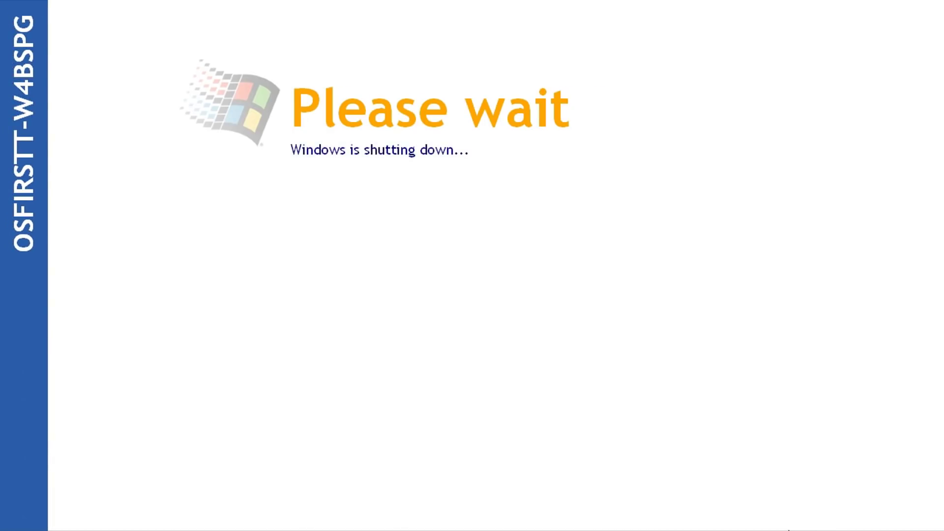